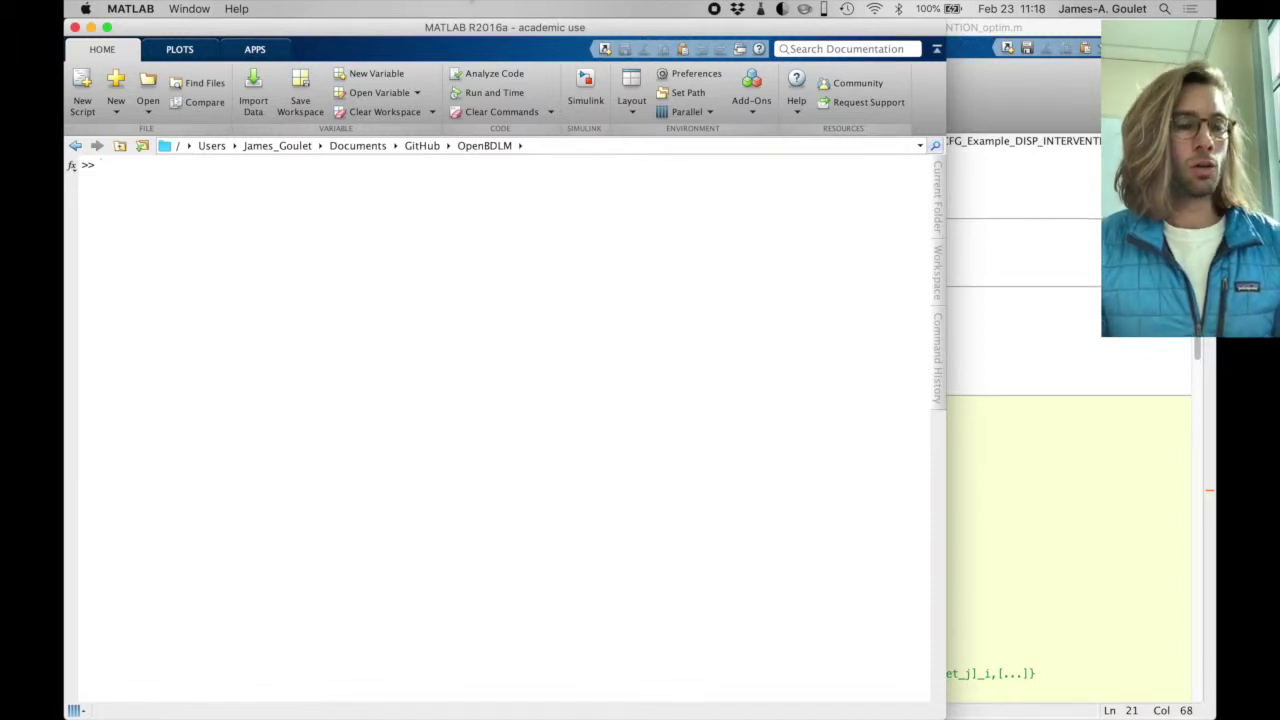
Run OpenBDLM_main and start a new project with the interactive tool, naming it Example_SYNTHETIC
text(OpenBDLM_main;)
key(Return)
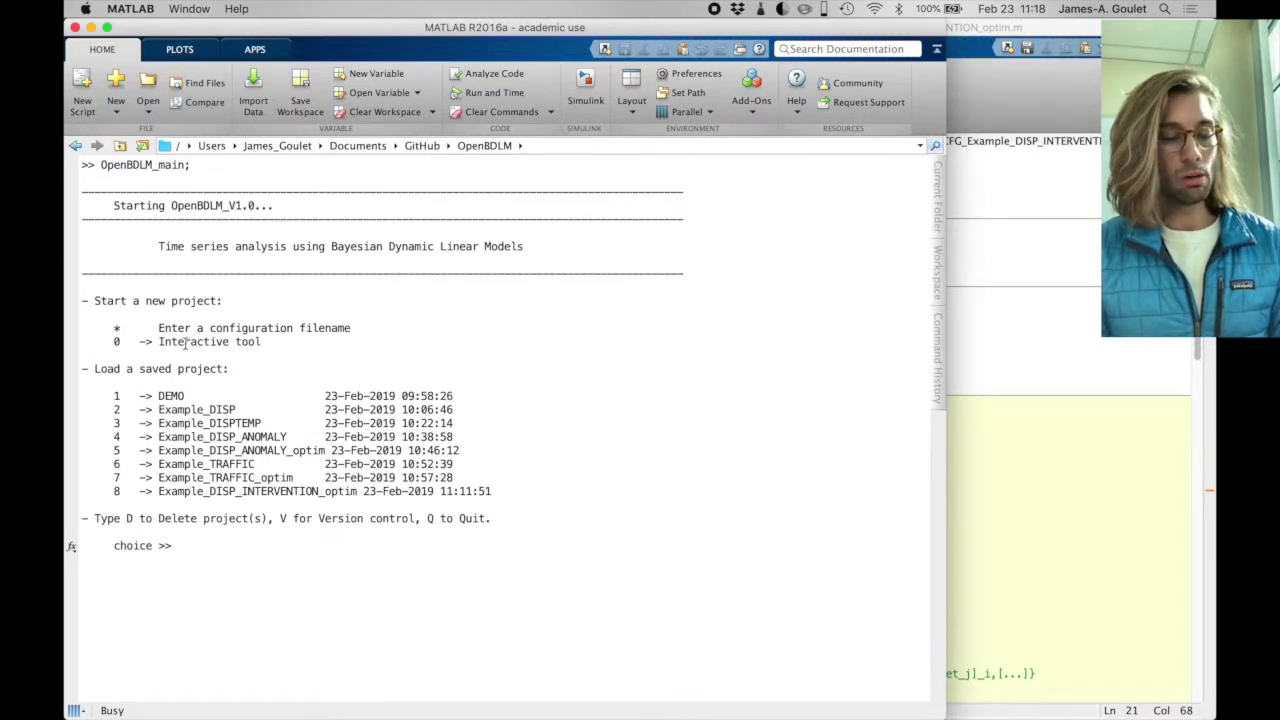
text(0)
key(Return)
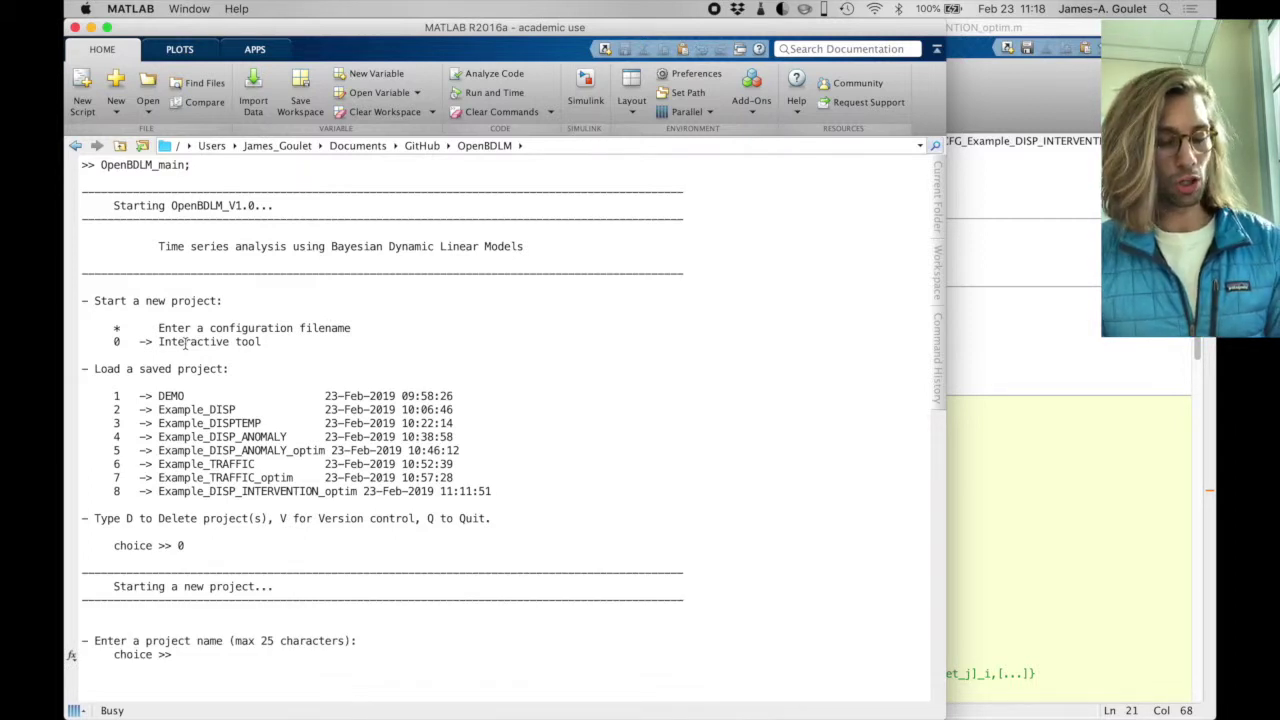
text(Exam)
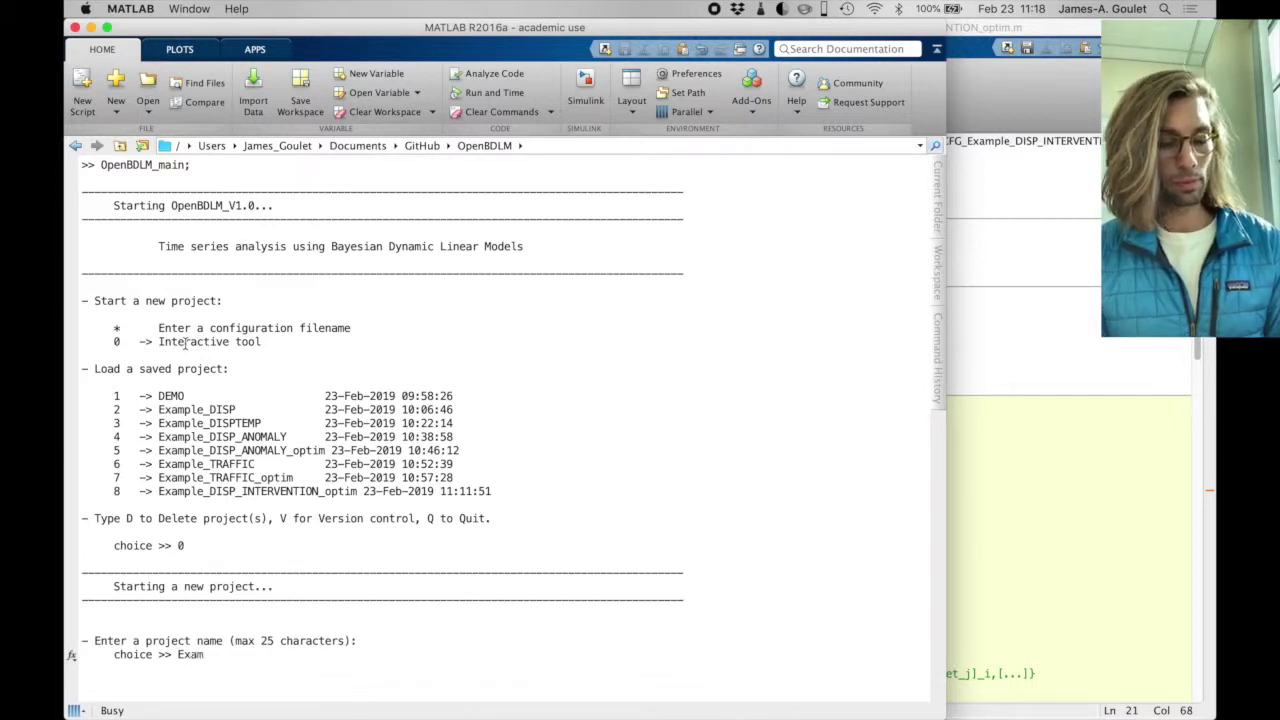
text(ple_)
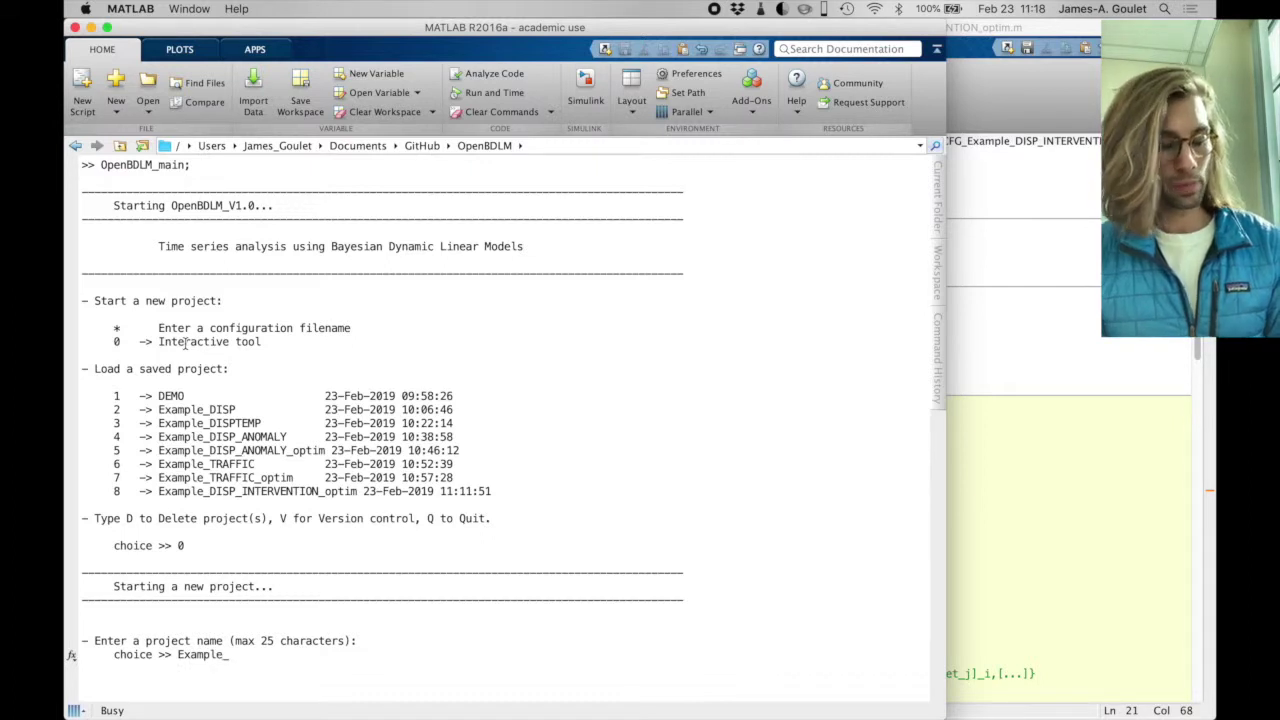
text(SYNTHETIC)
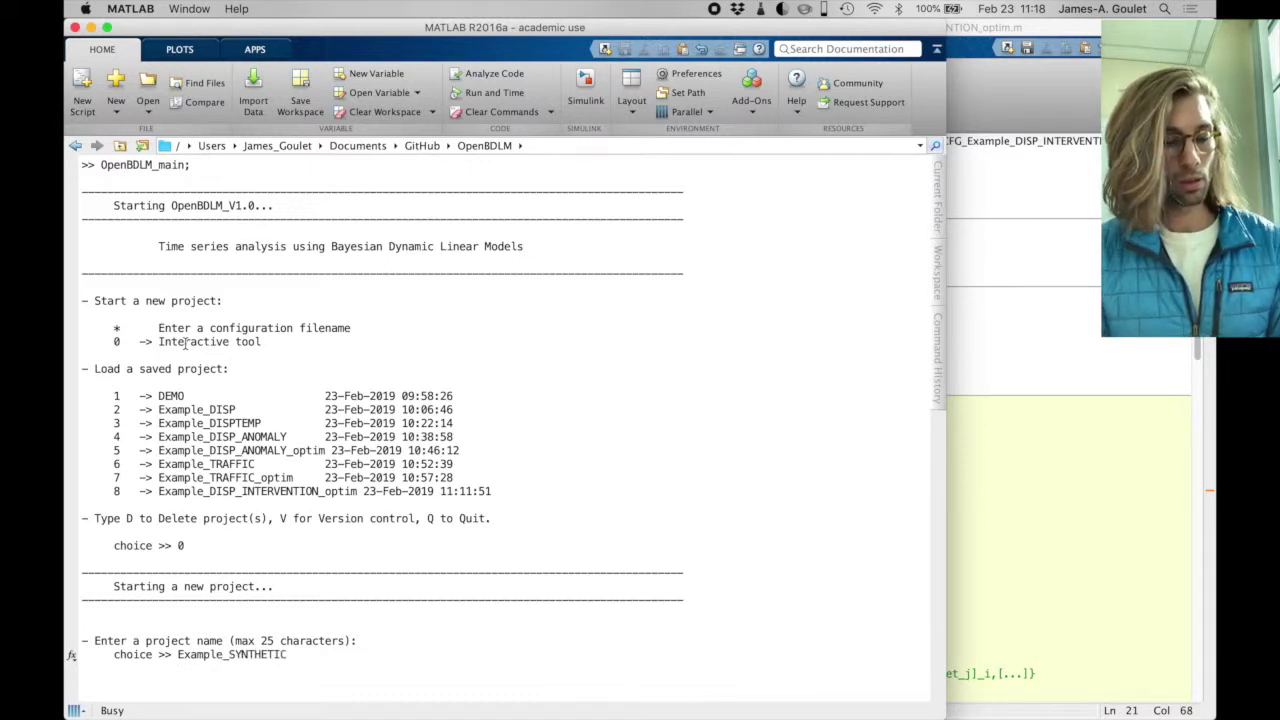
key(Return)
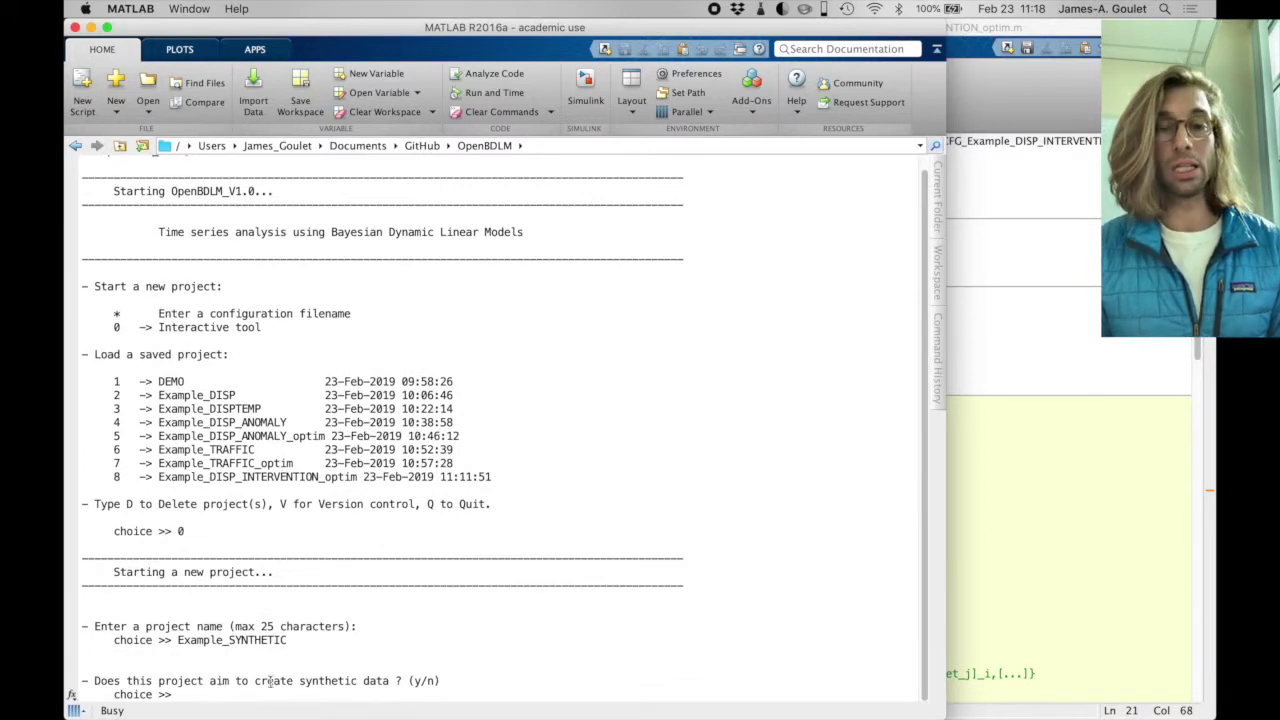
Configure the project to create synthetic data with 1 simulated time series
text(y)
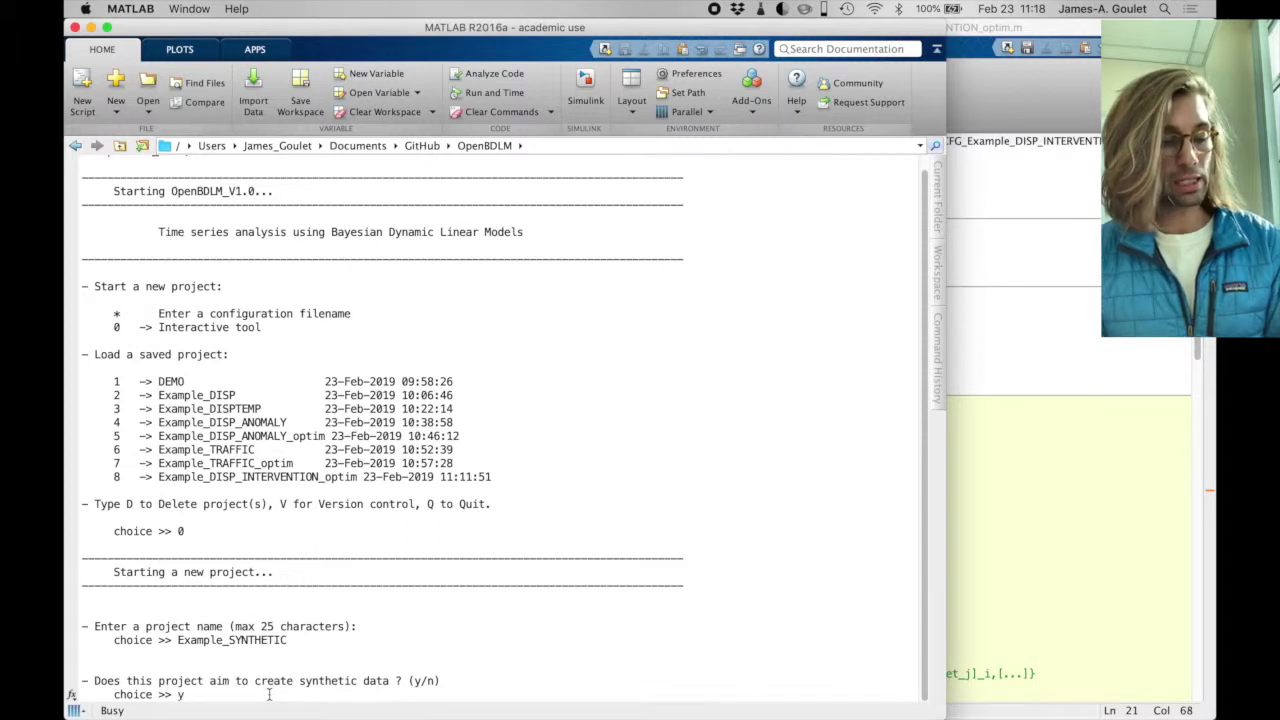
key(Return)
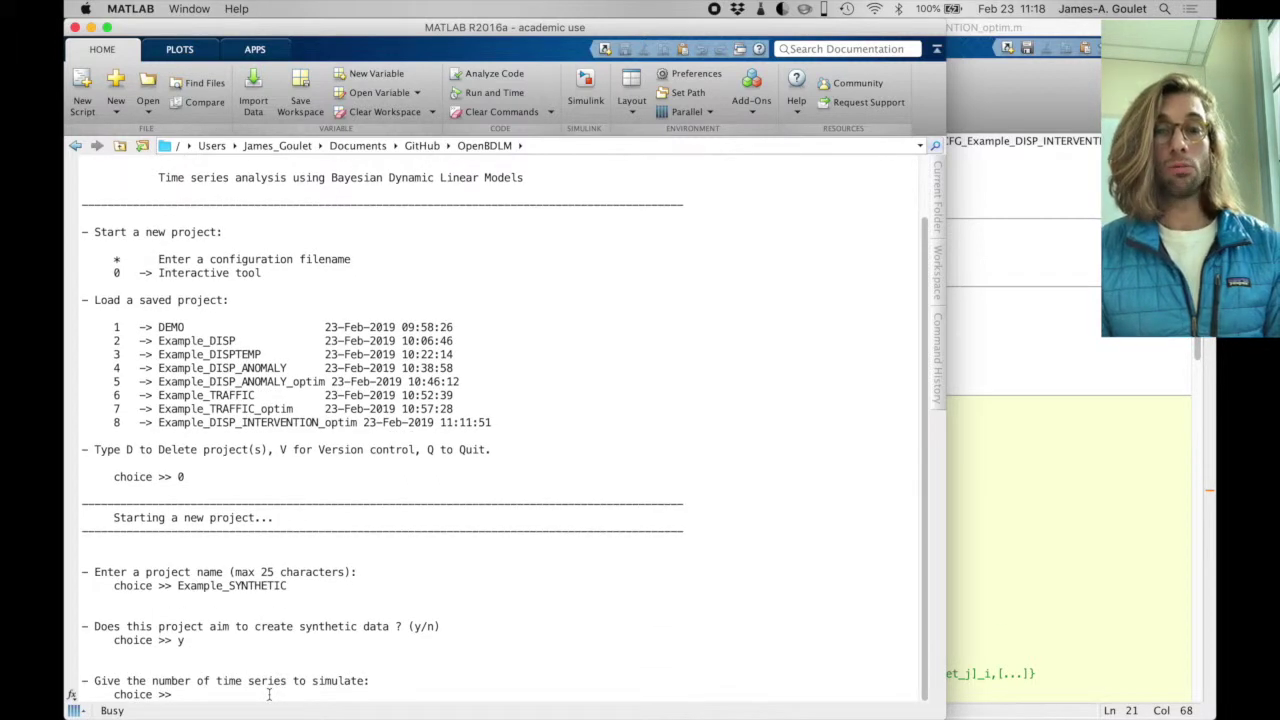
text(1)
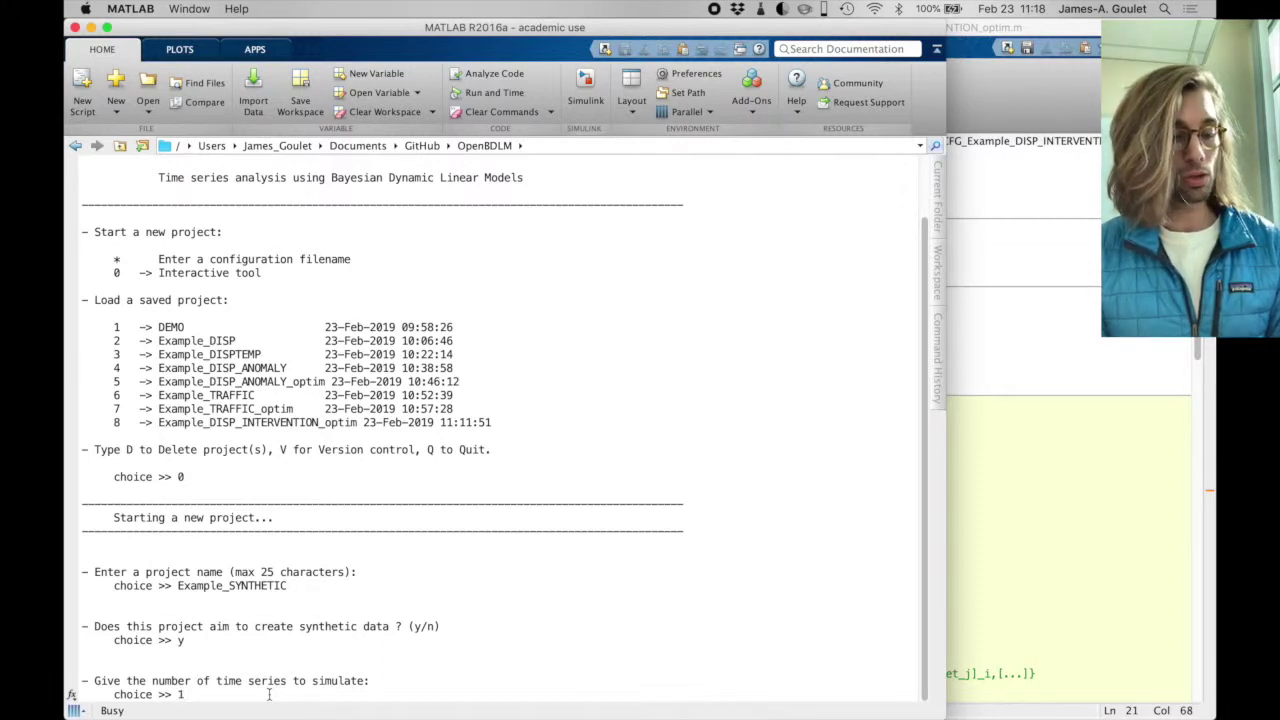
key(Return)
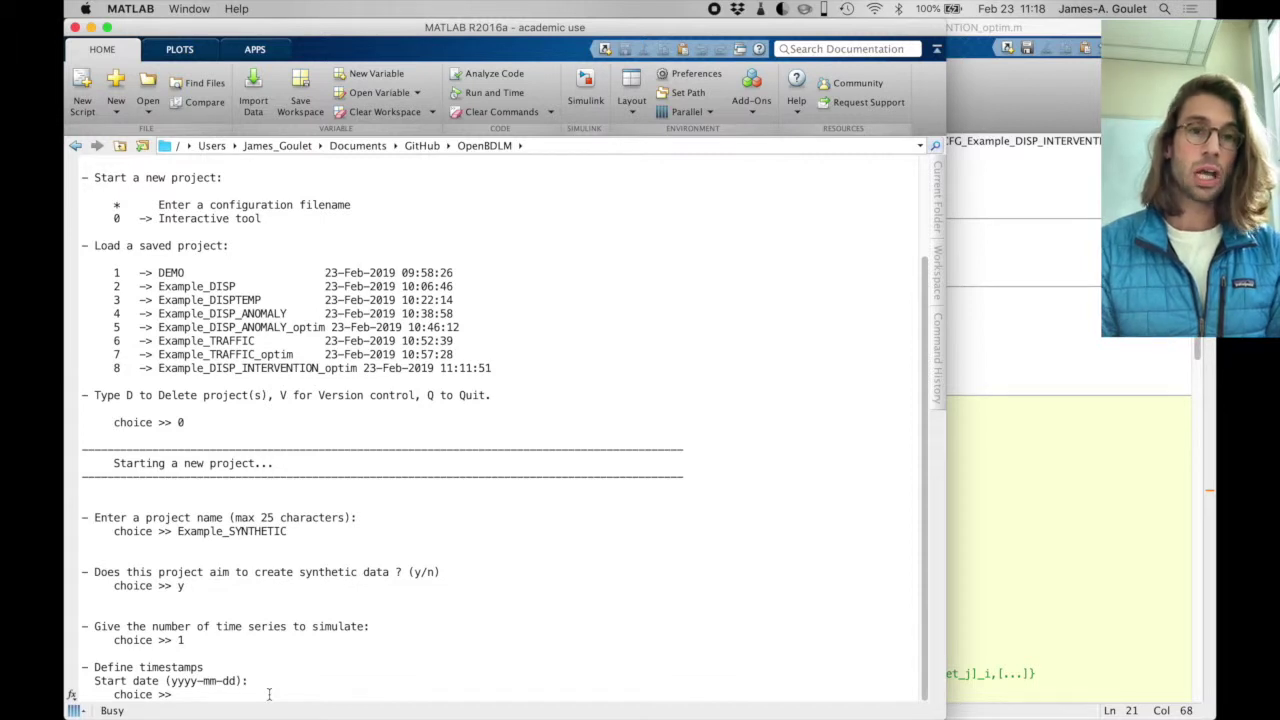
Define the timestamps from 2000-01-01 to 2005-01-01 with a time step of 1 day
text(20)
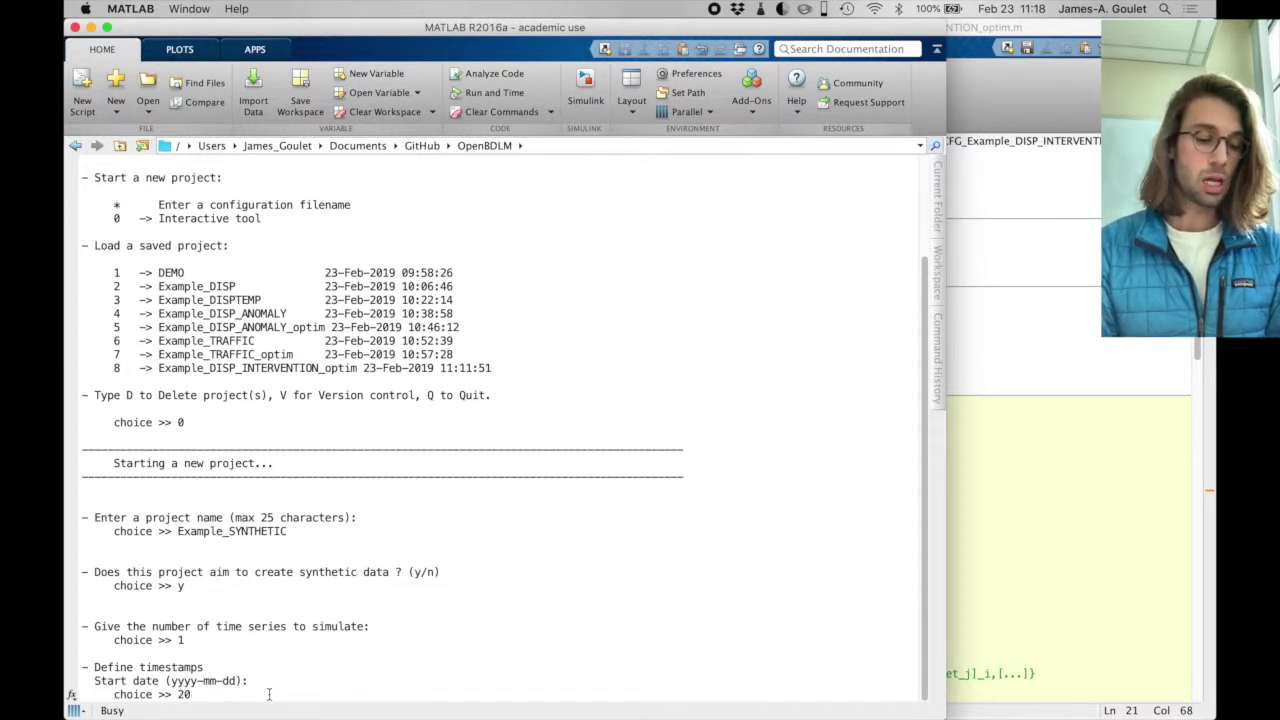
text(00-)
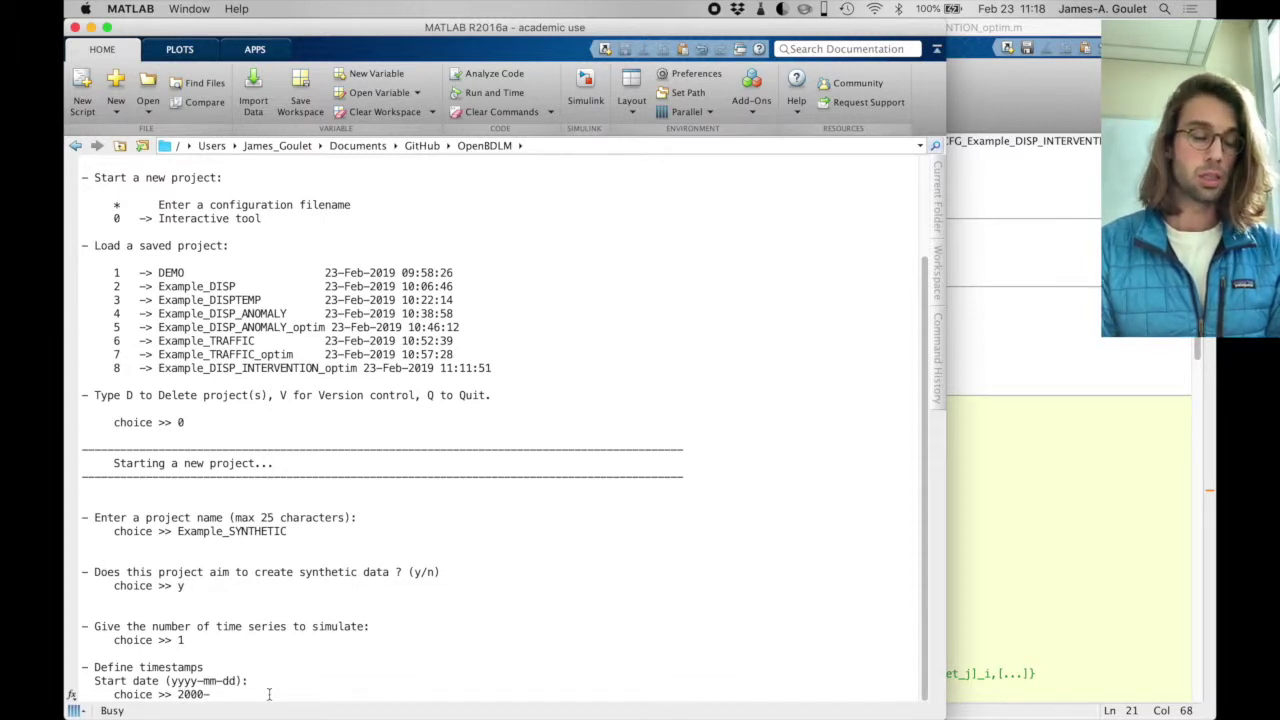
text(01-01)
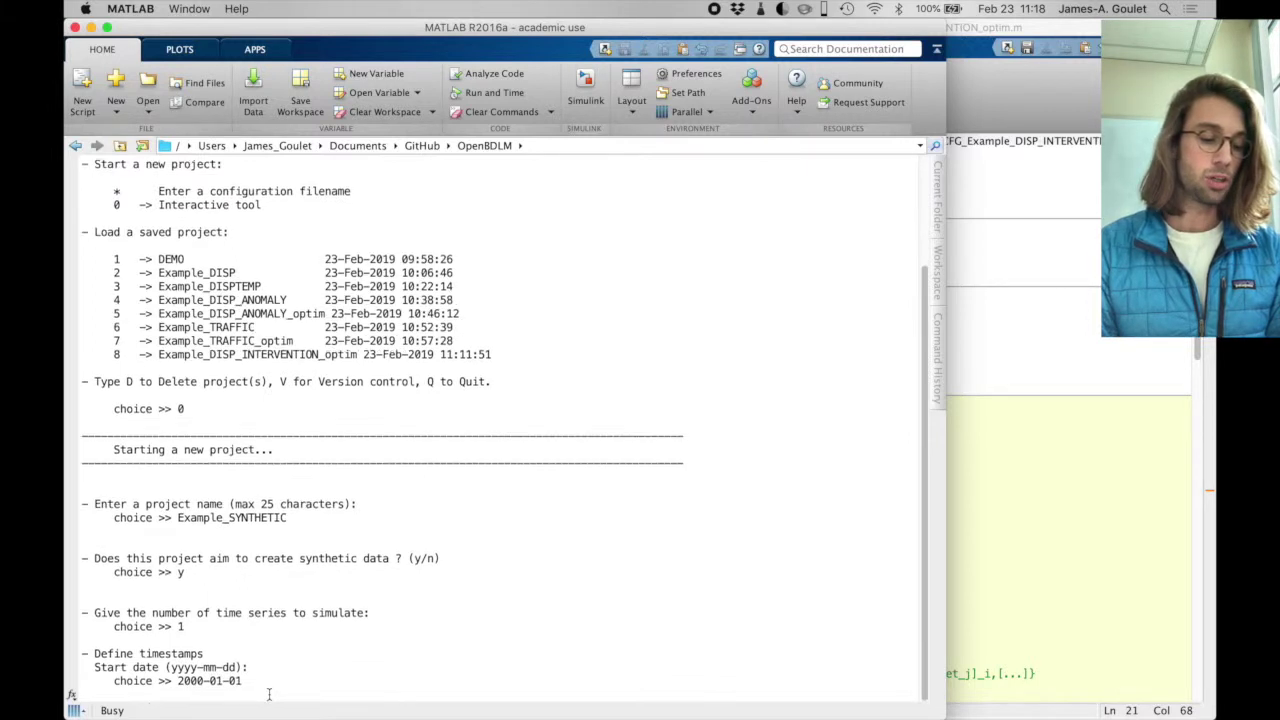
key(Return)
text(20)
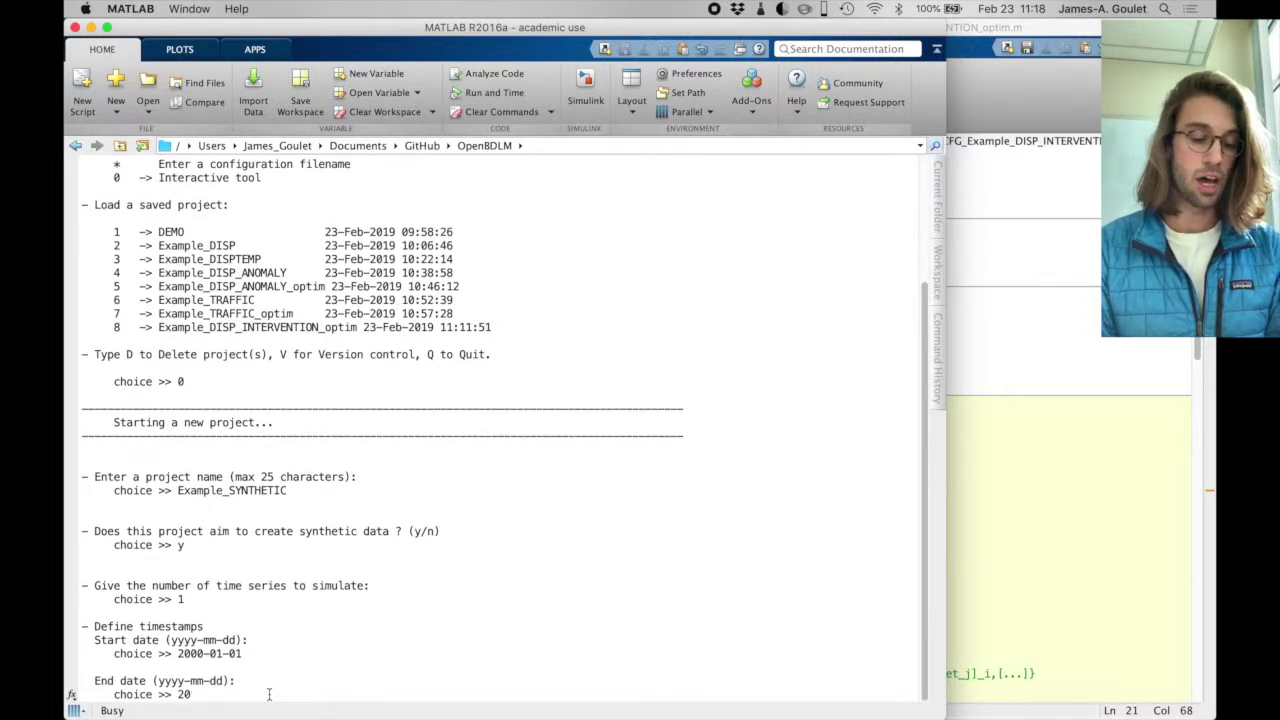
text(05-01)
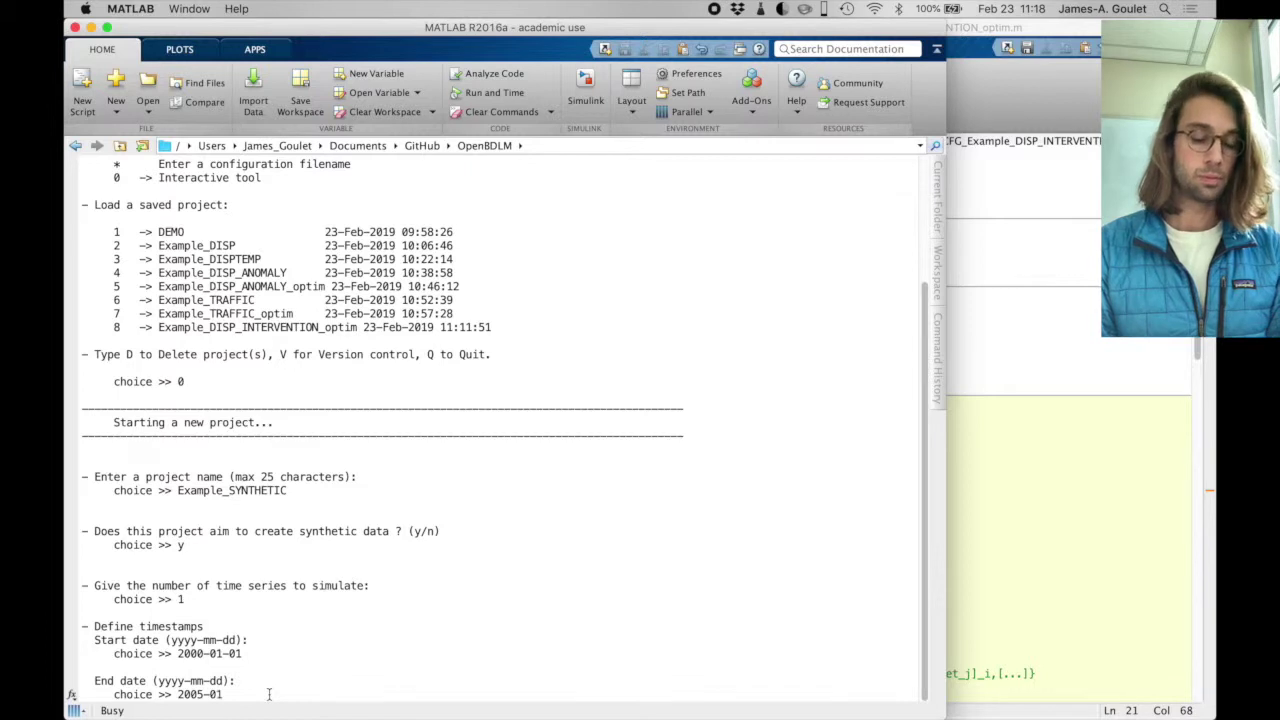
text(-01)
key(Return)
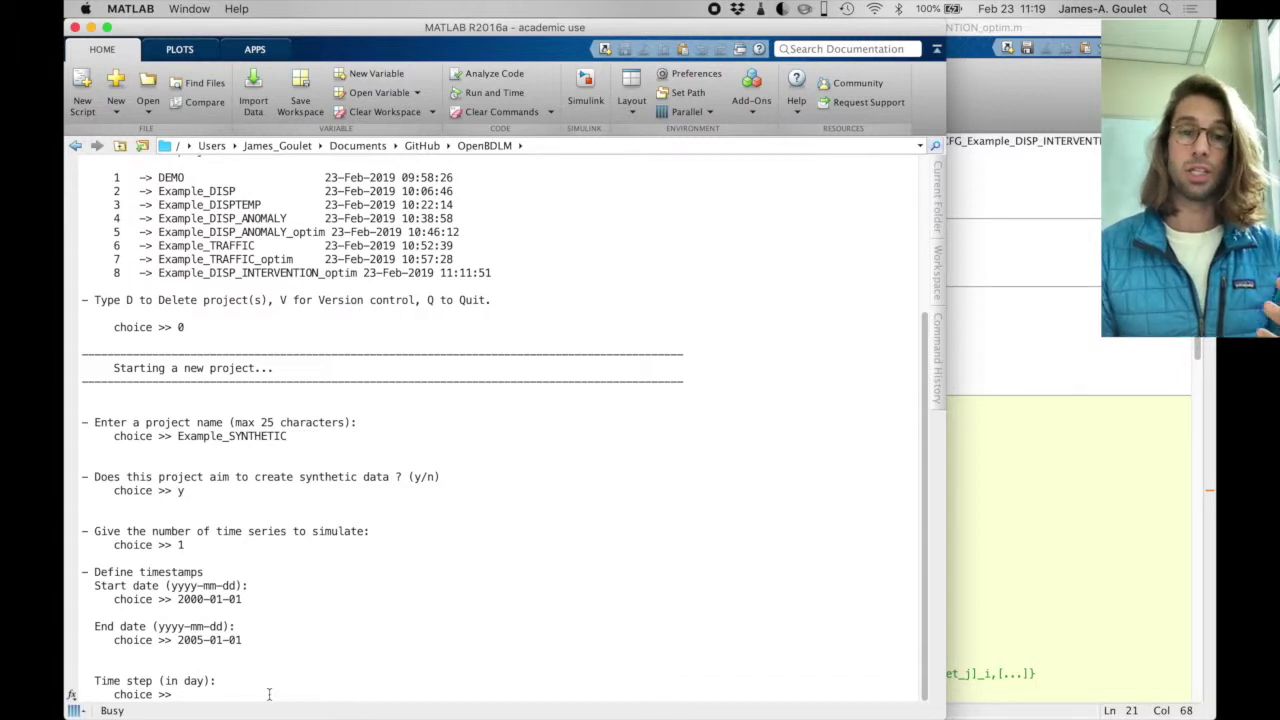
text(1)
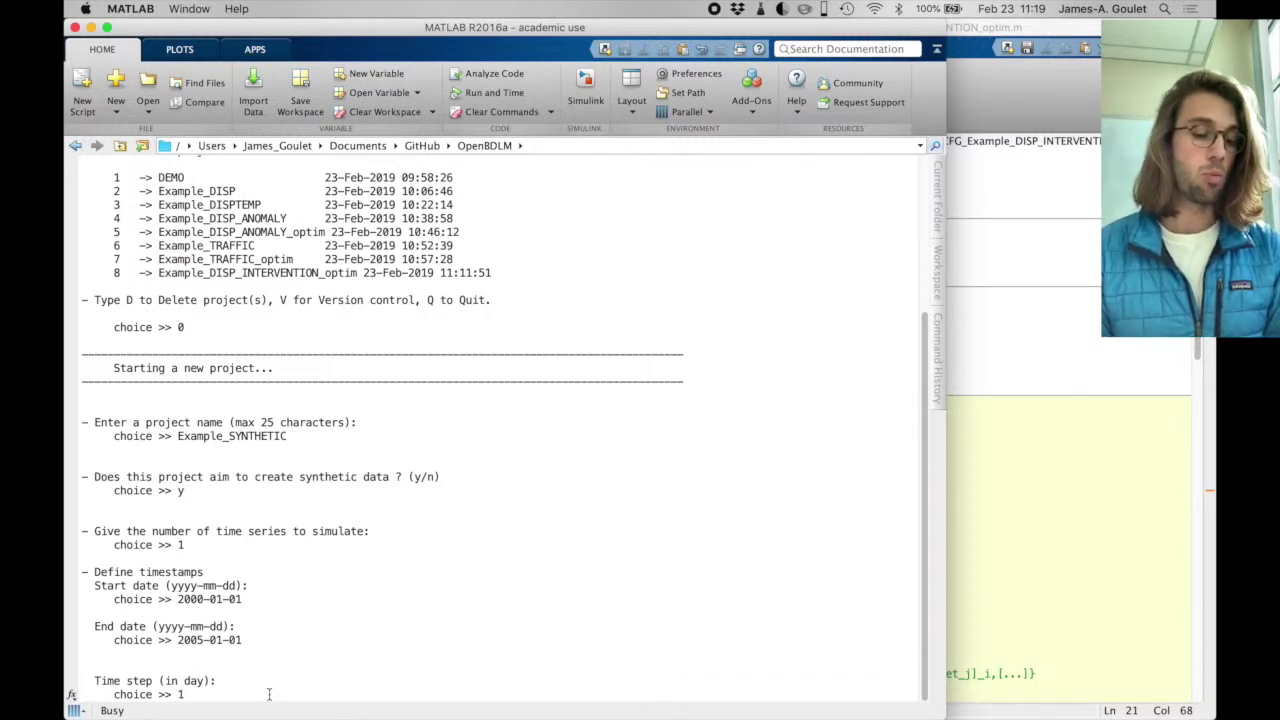
key(Return)
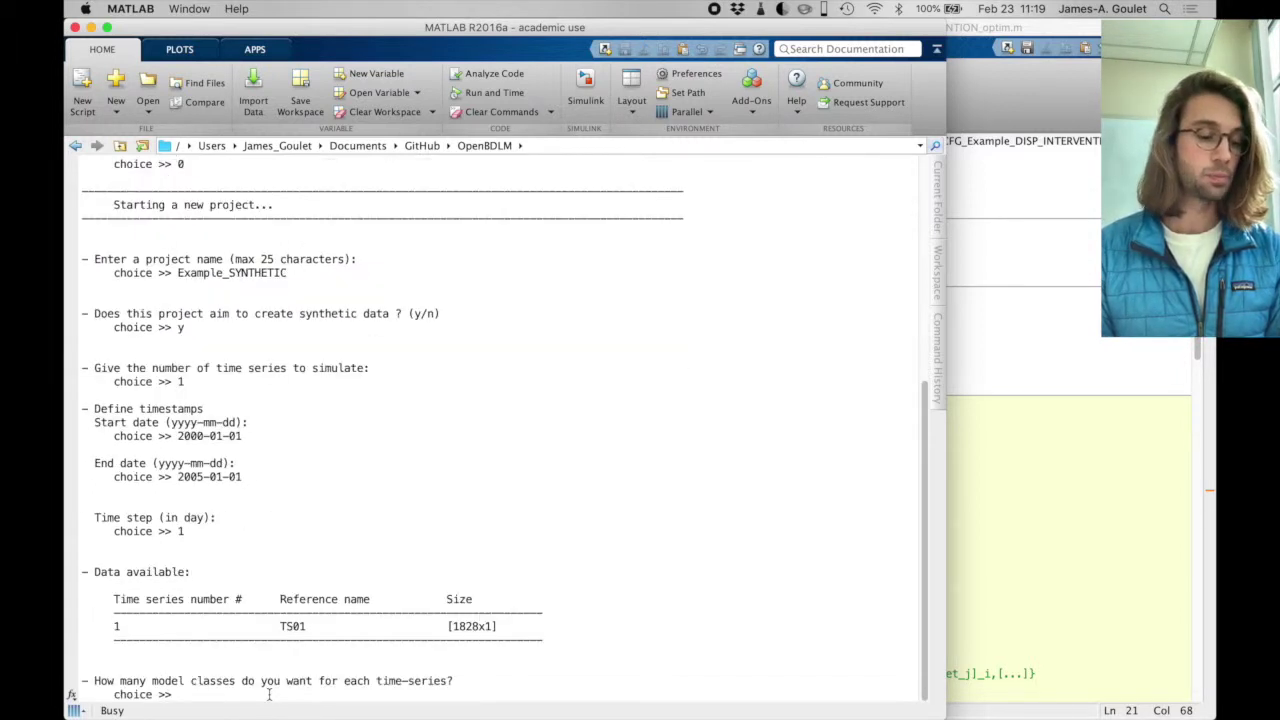
Check the size of time series TS01 and set the number of model classes to 1
click(454, 626)
drag(454, 626, 483, 626)
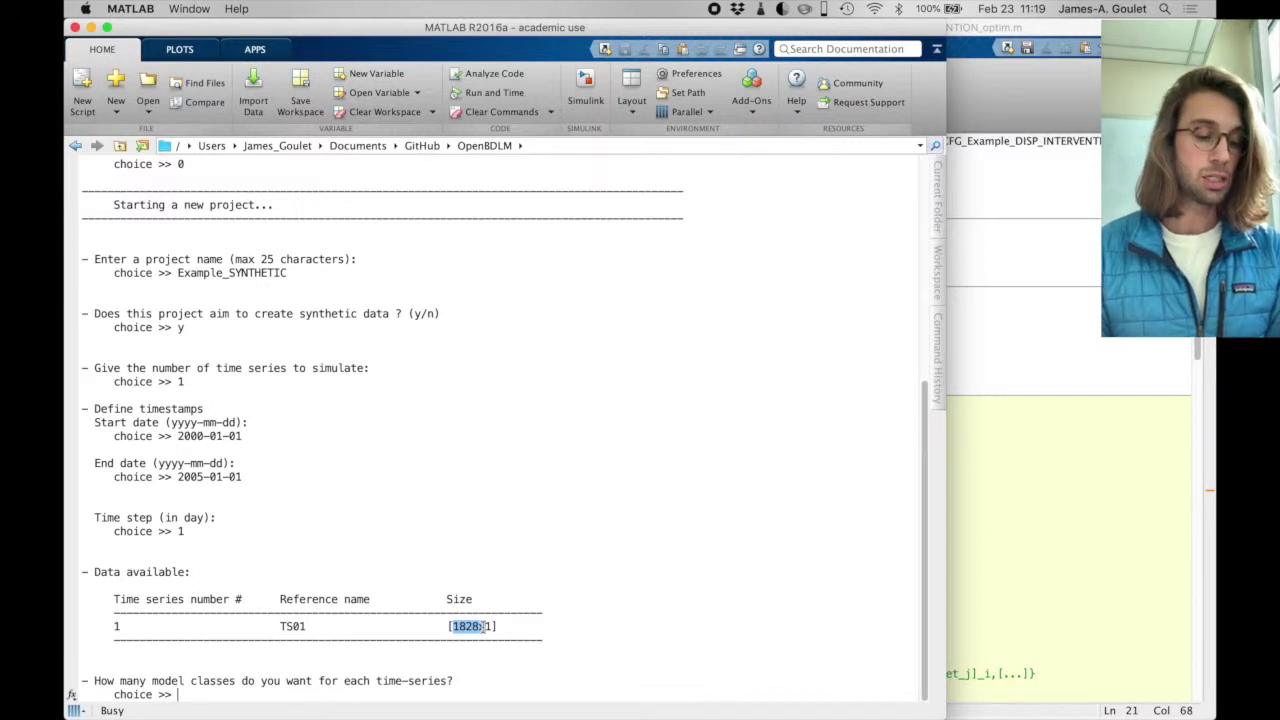
text(1)
key(Return)
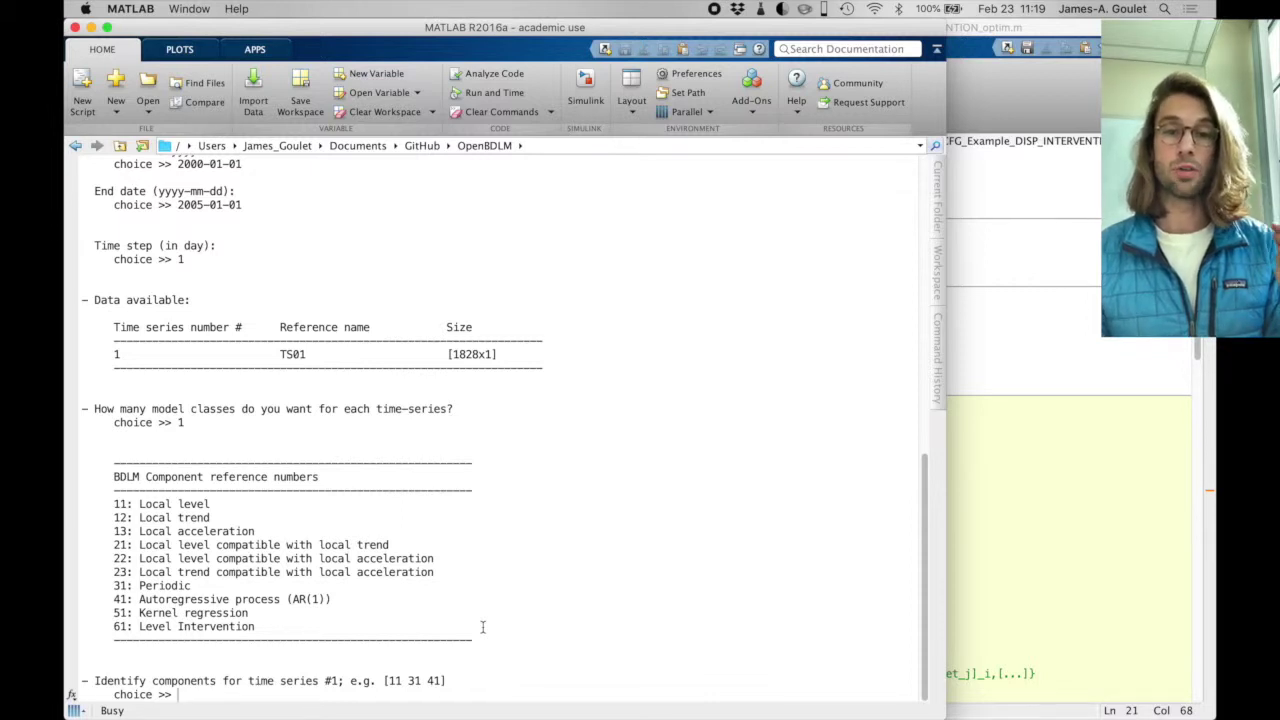
Assign the components [11 31 41] (local level, periodic and autoregressive) to time series #1 and generate the data
text([])
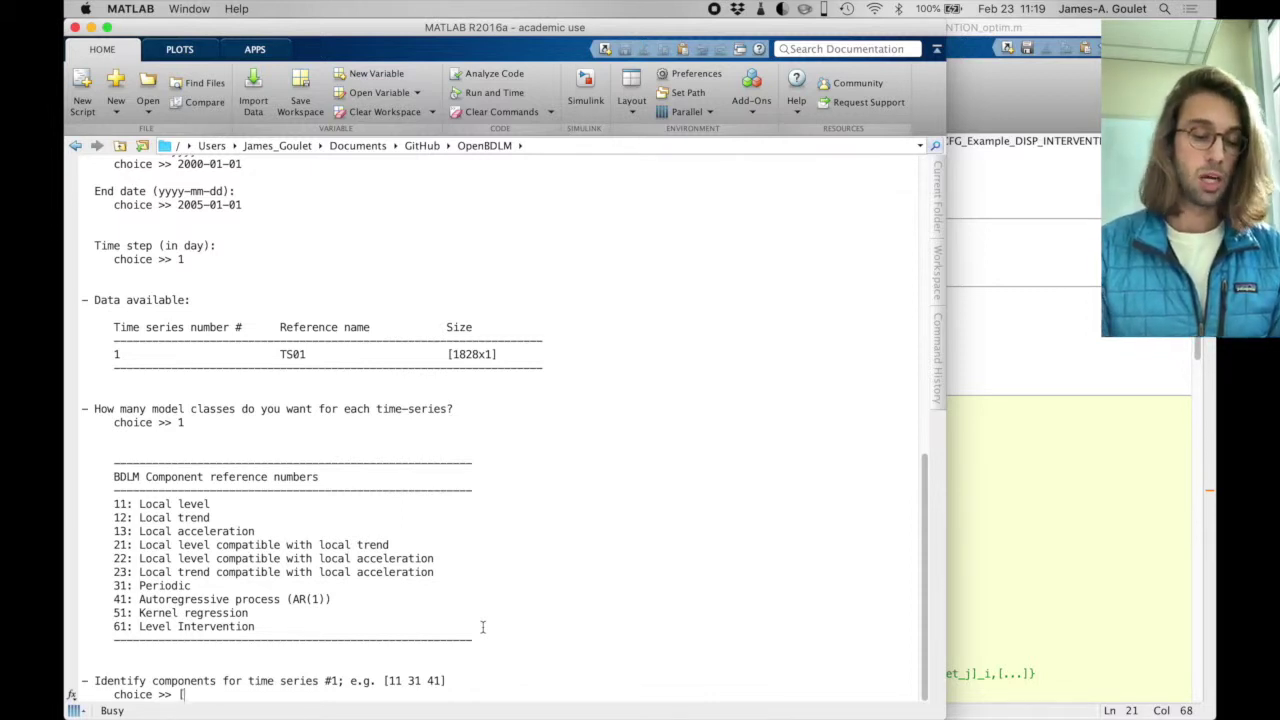
text(11)
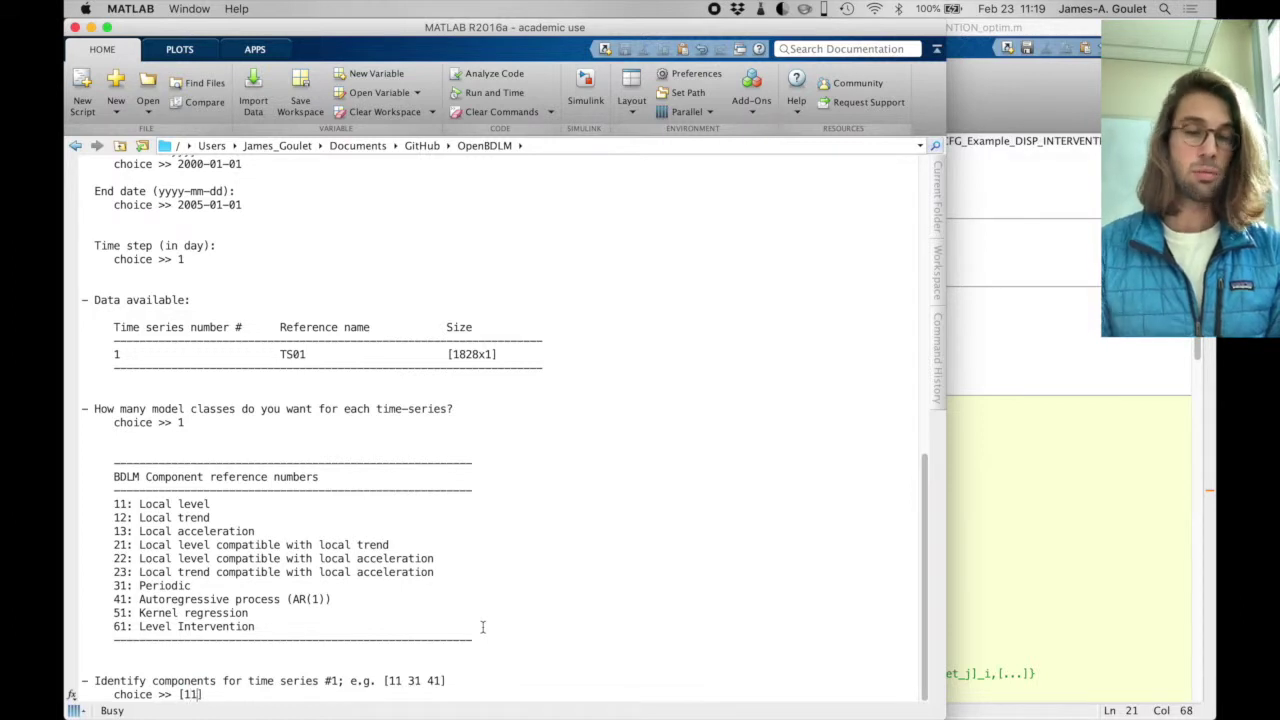
text( 31)
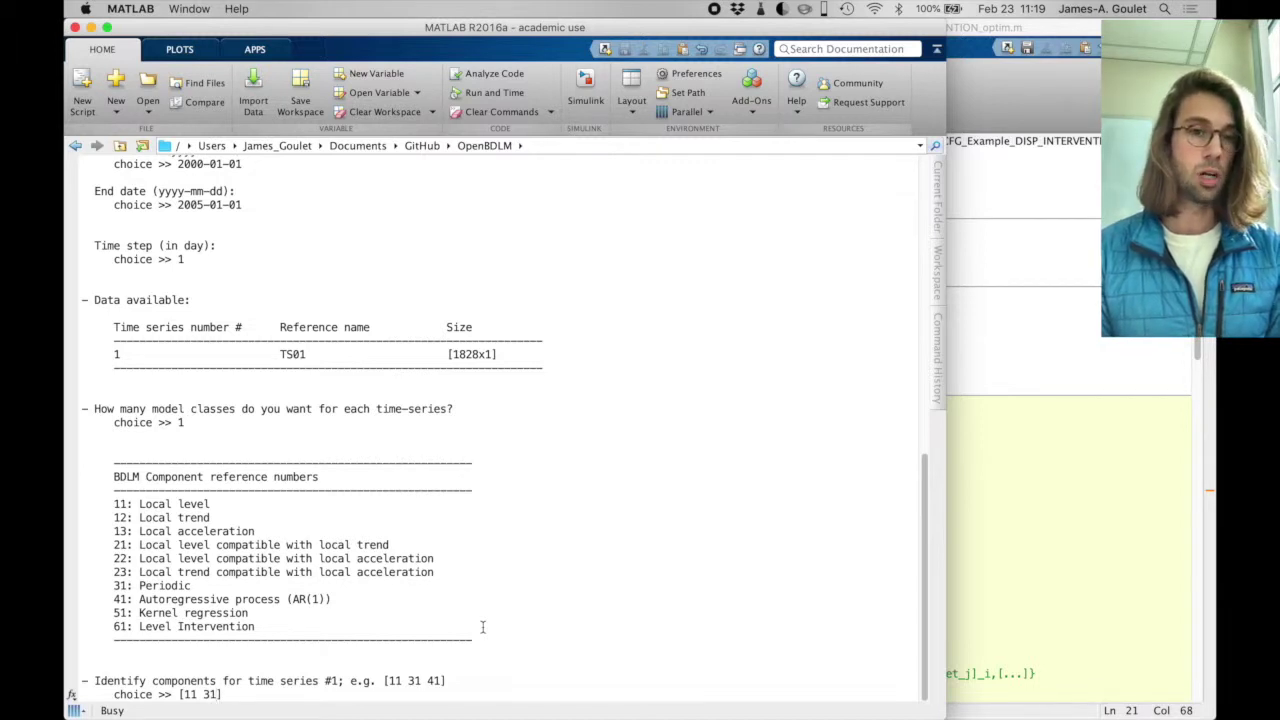
text( 41)
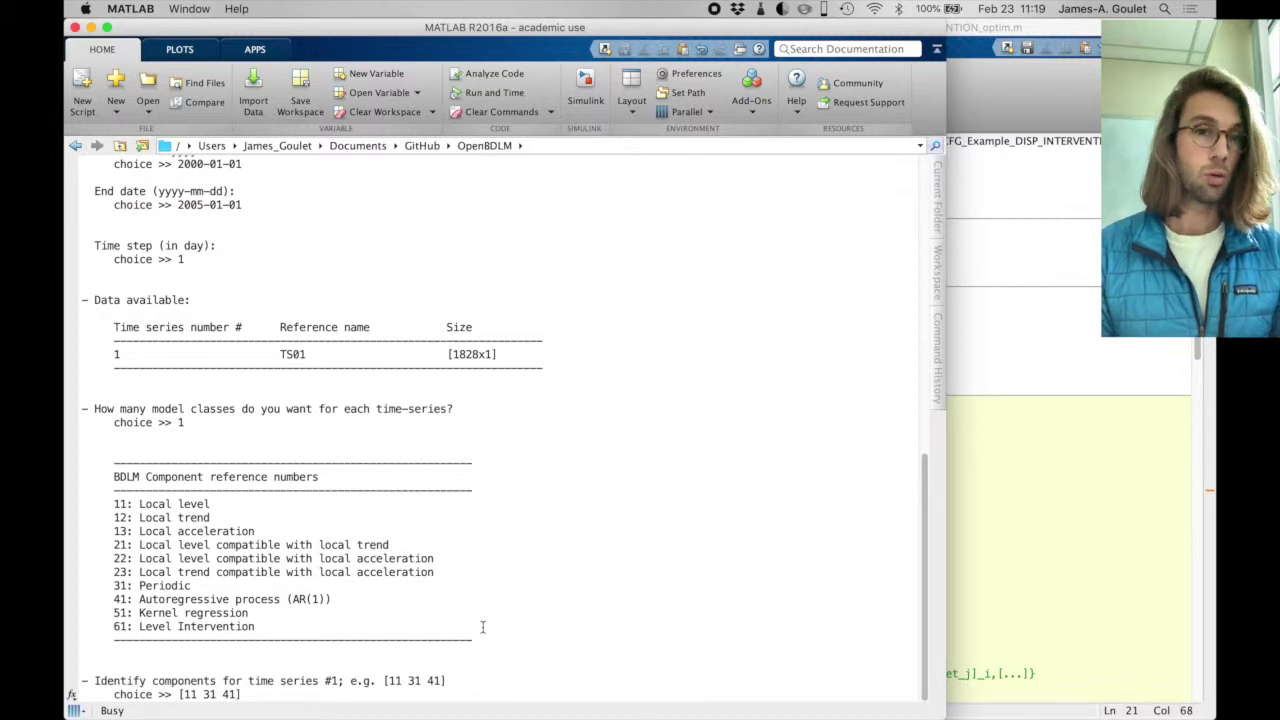
key(Return)
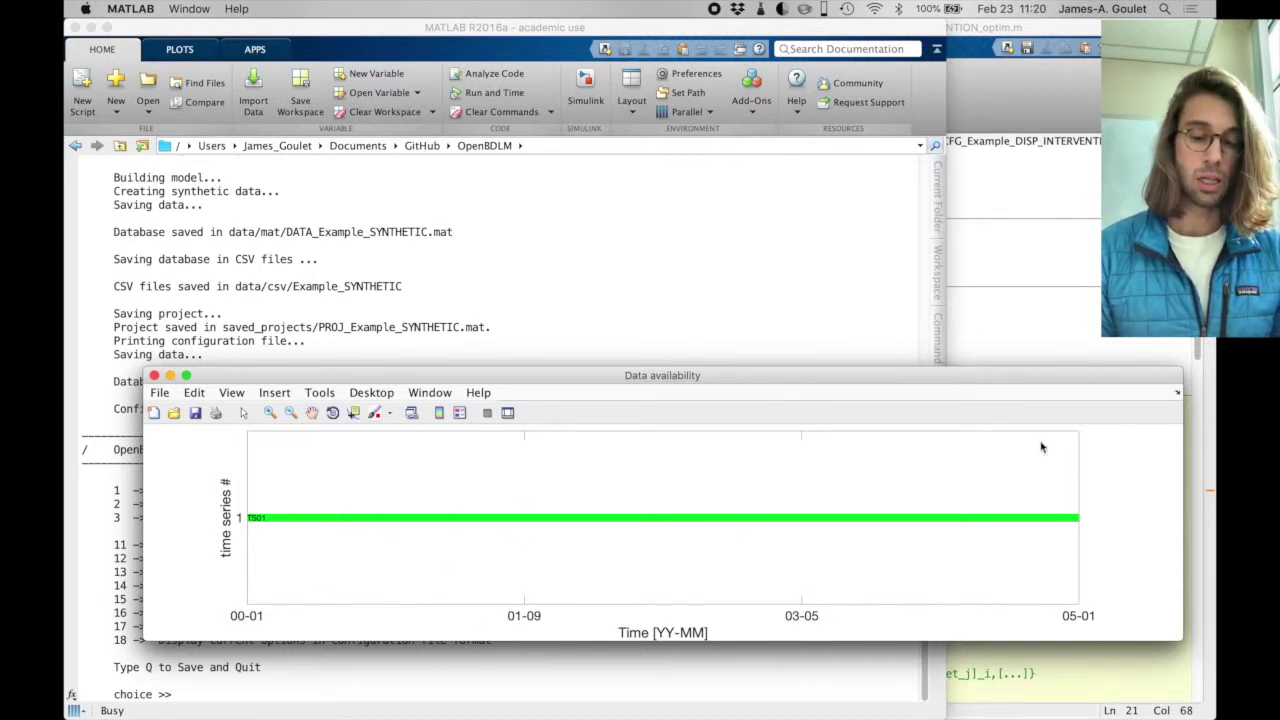
Review the data availability, timestep and amplitude figures, closing each one
click(154, 375)
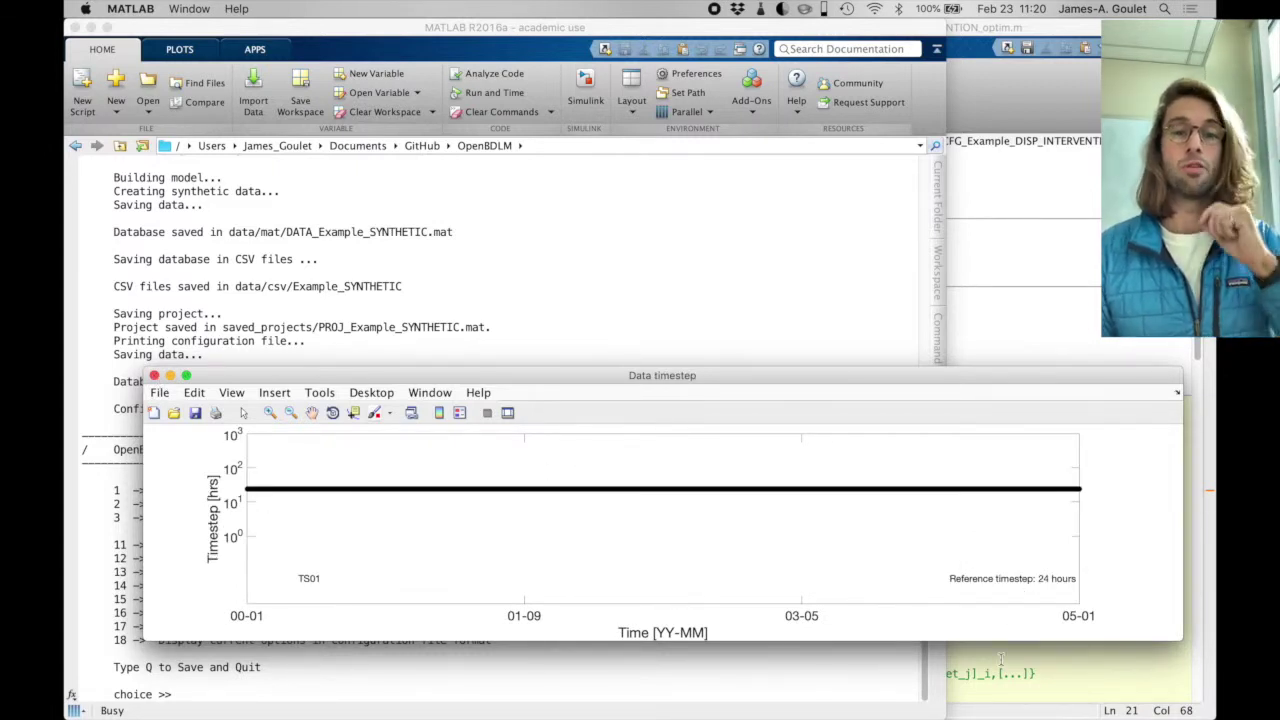
click(154, 375)
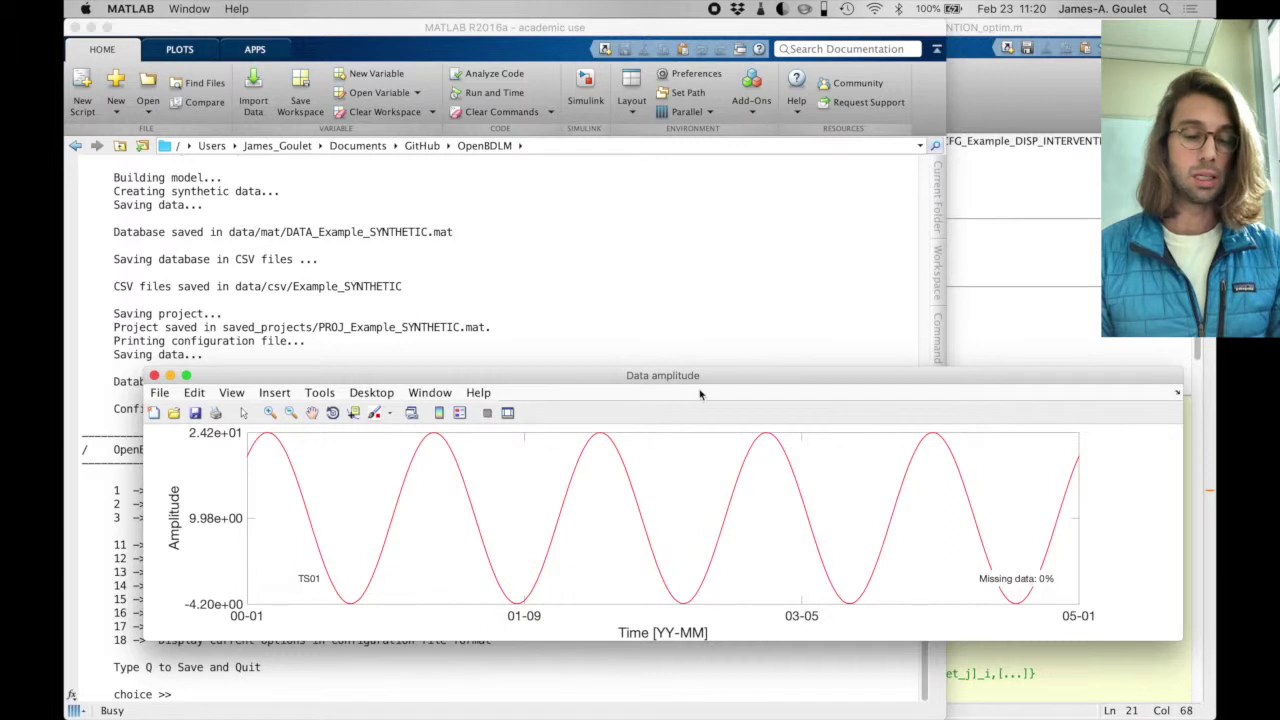
click(154, 375)
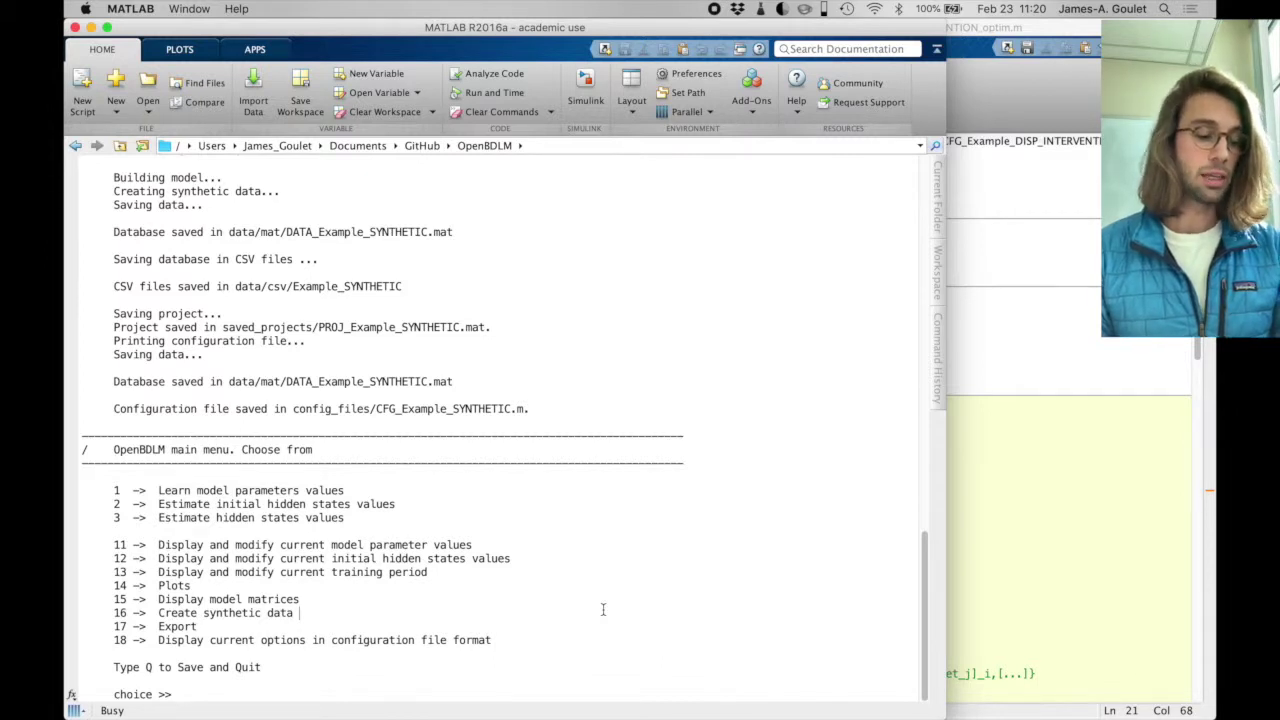
Estimate the hidden states values with the Kalman Filter option
text(3)
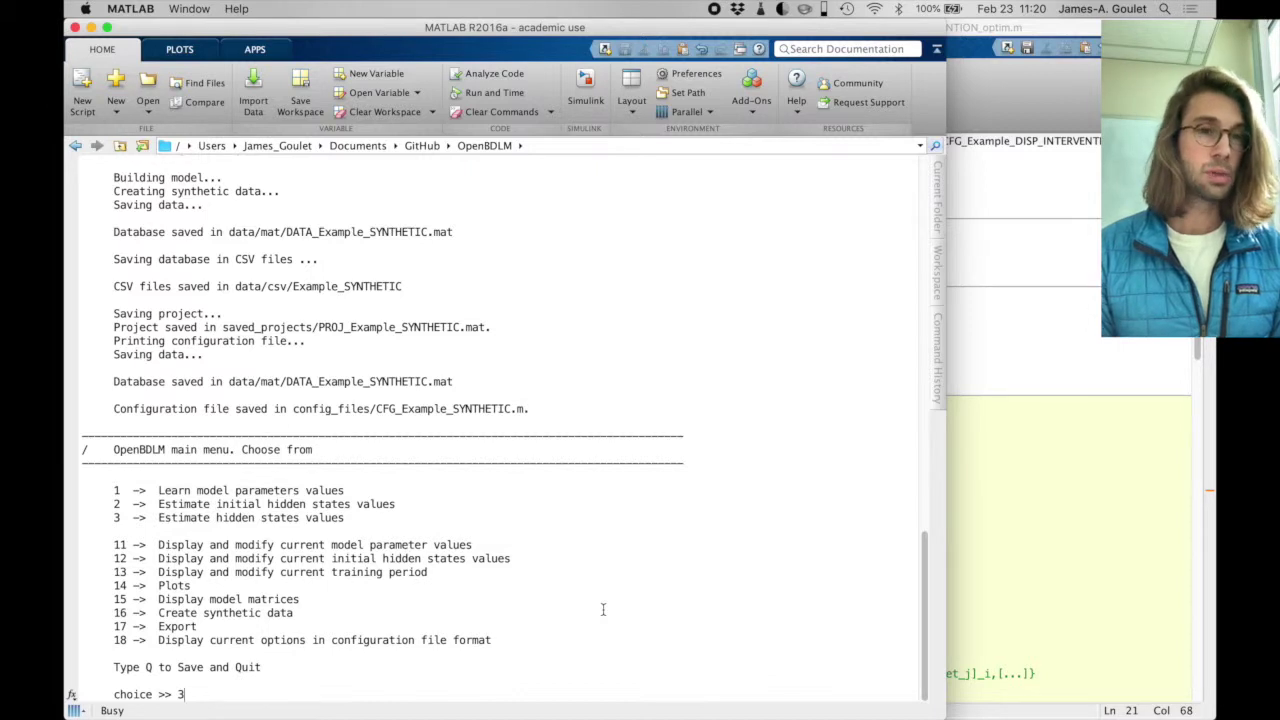
key(Return)
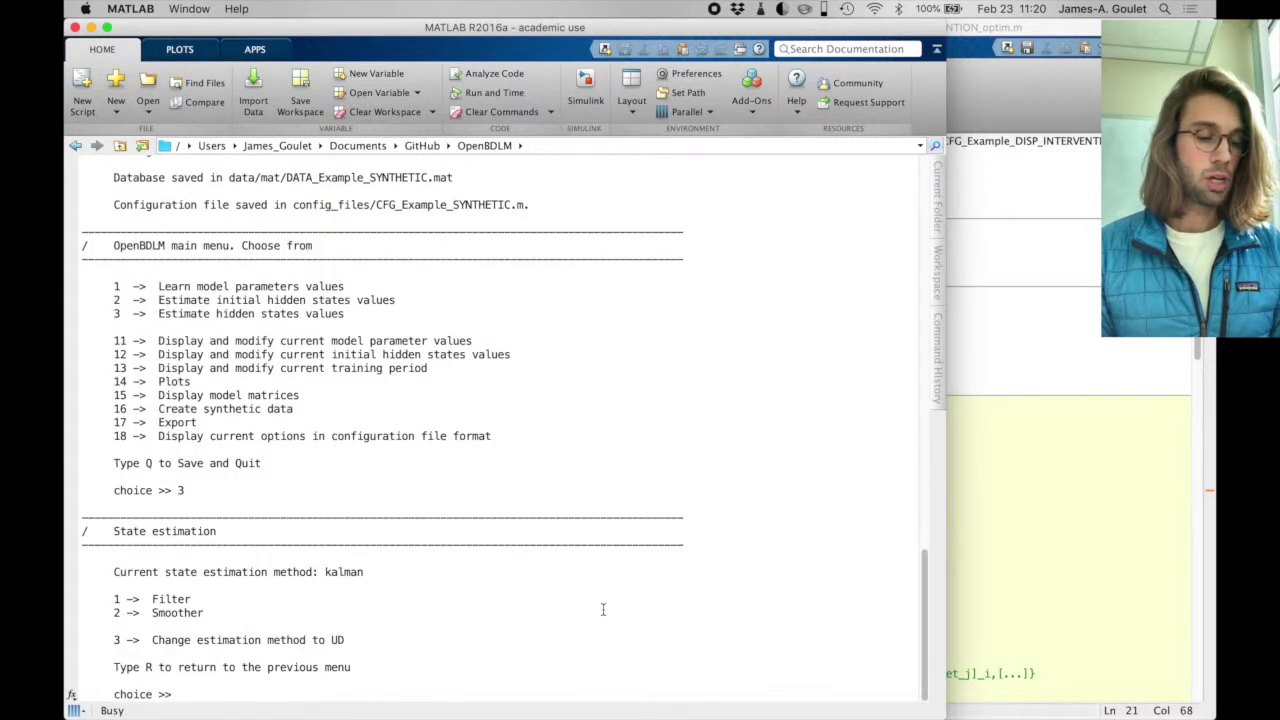
text(1)
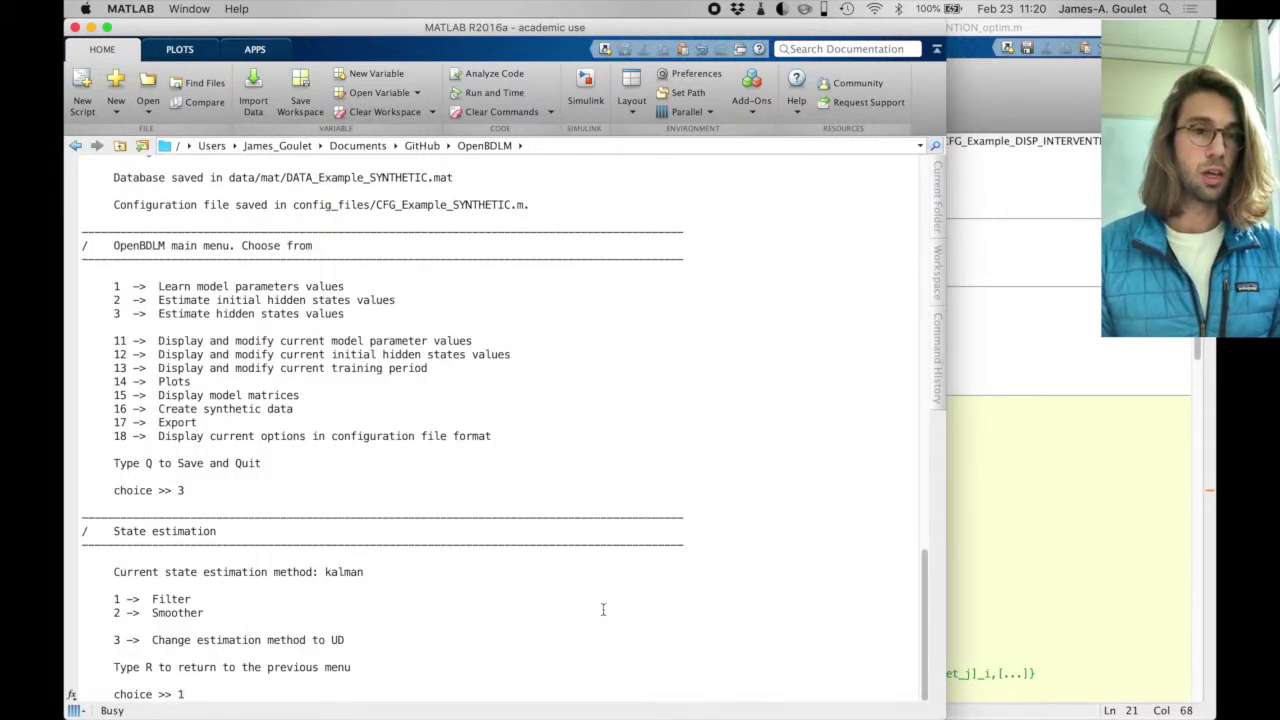
key(Return)
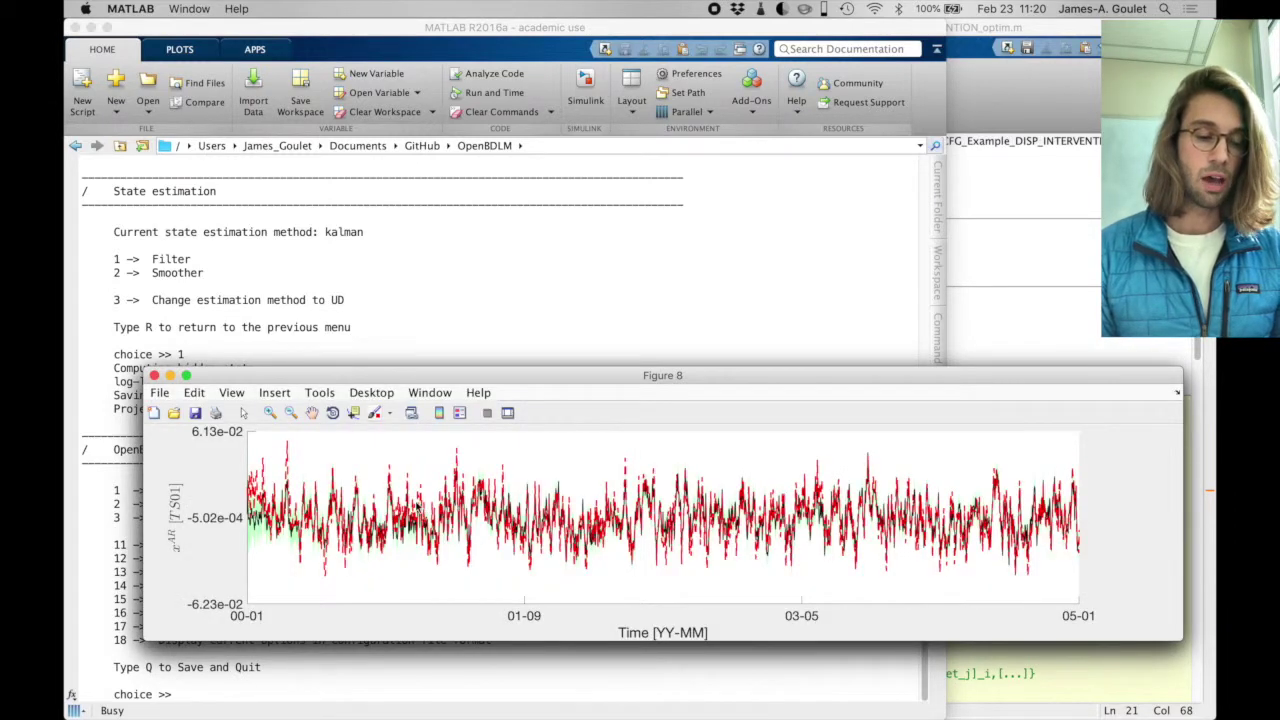
Move the autoregressive component figure aside and close the figures covering the local level plot to examine it
drag(493, 385, 463, 62)
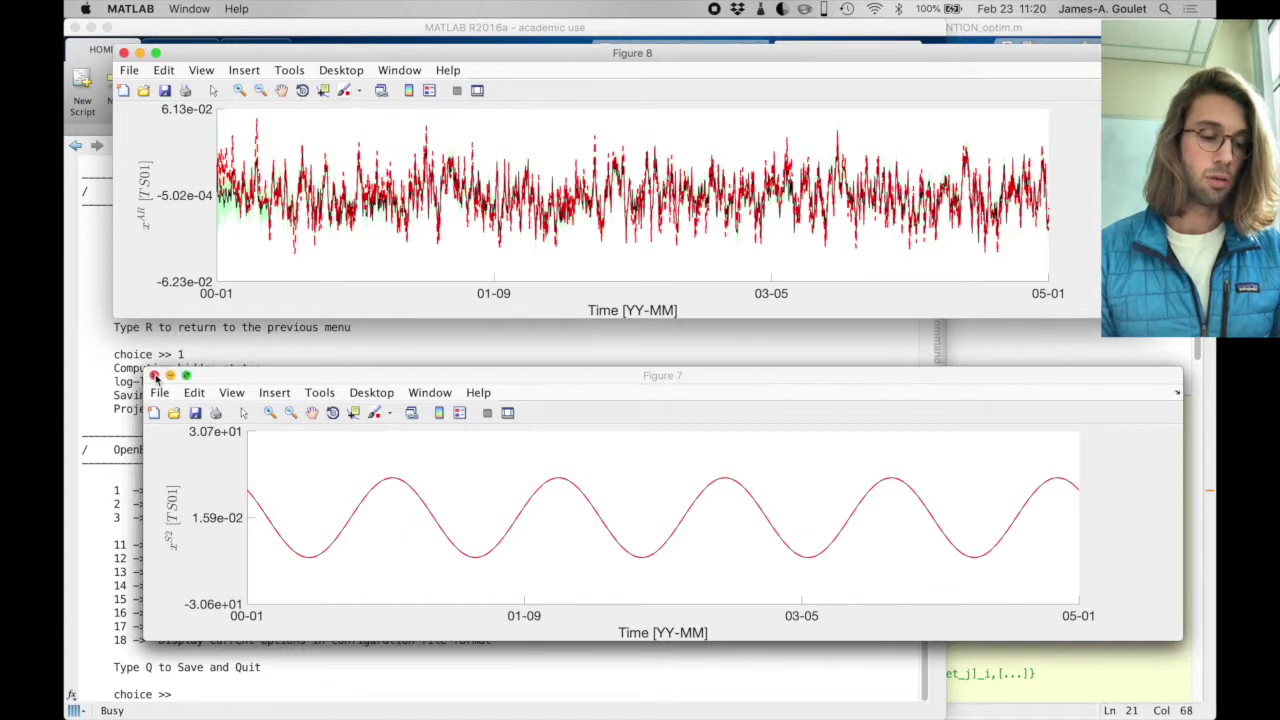
click(154, 376)
click(154, 376)
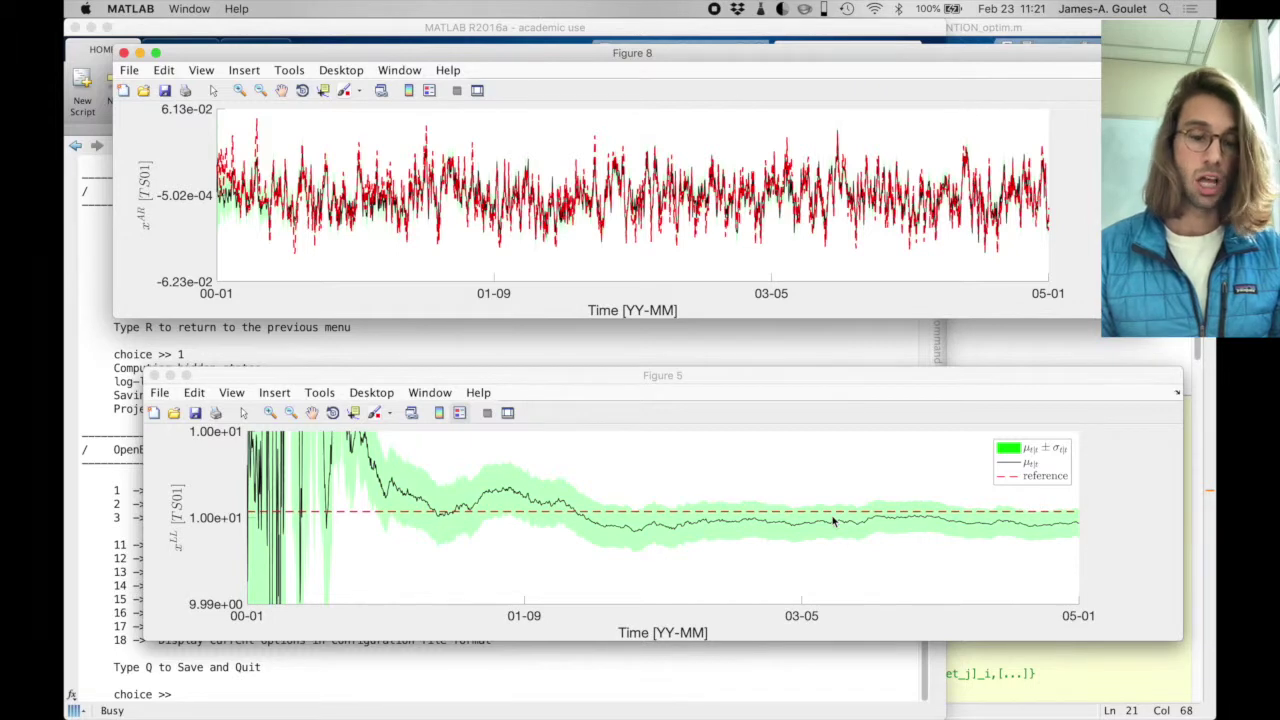
Return to the OpenBDLM main menu in the command window, then save and quit the project
click(87, 386)
text(q)
key(Return)
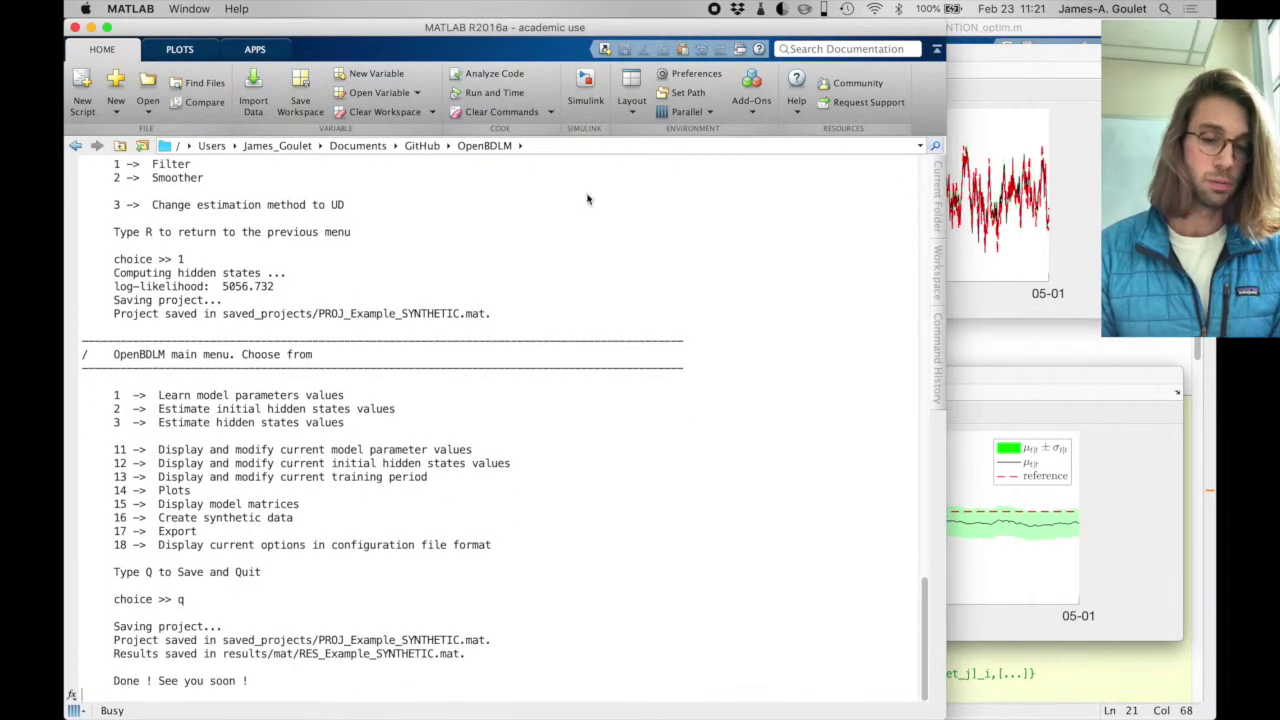
Zoom in on a short time span just before 03-05 in the autoregressive component figure to compare the estimate with the reference
click(990, 195)
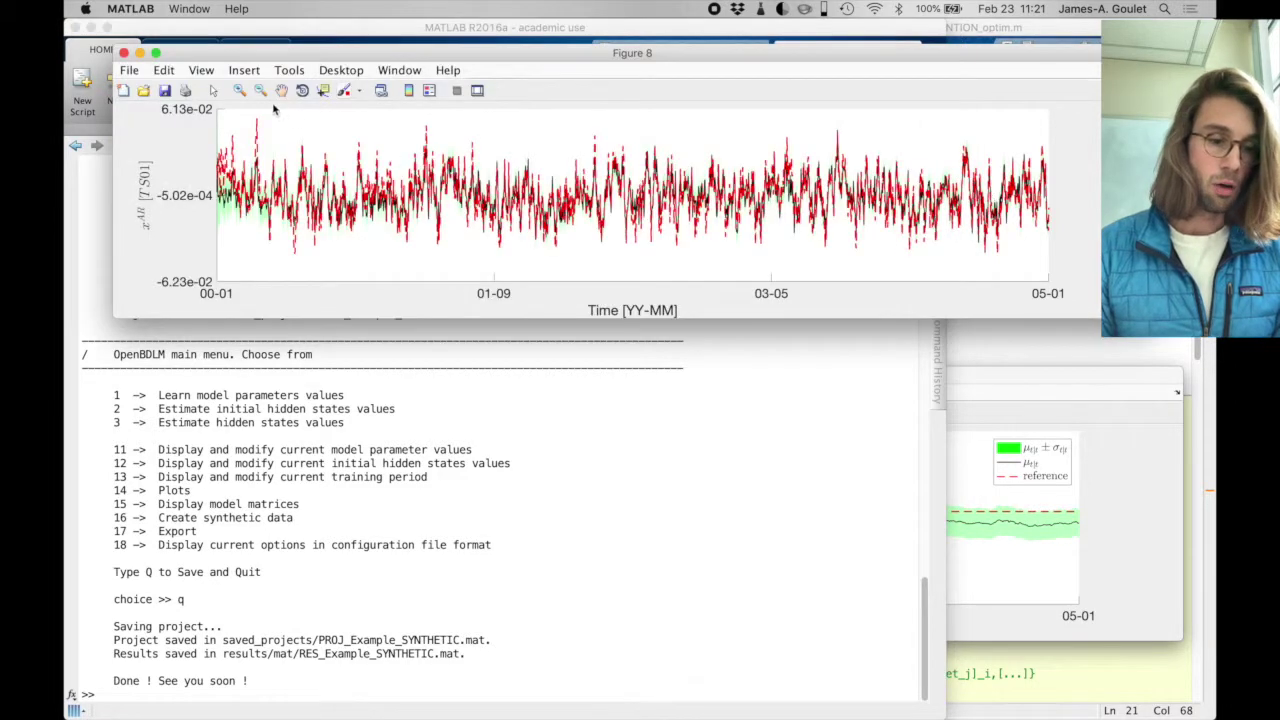
click(238, 90)
drag(739, 143, 776, 267)
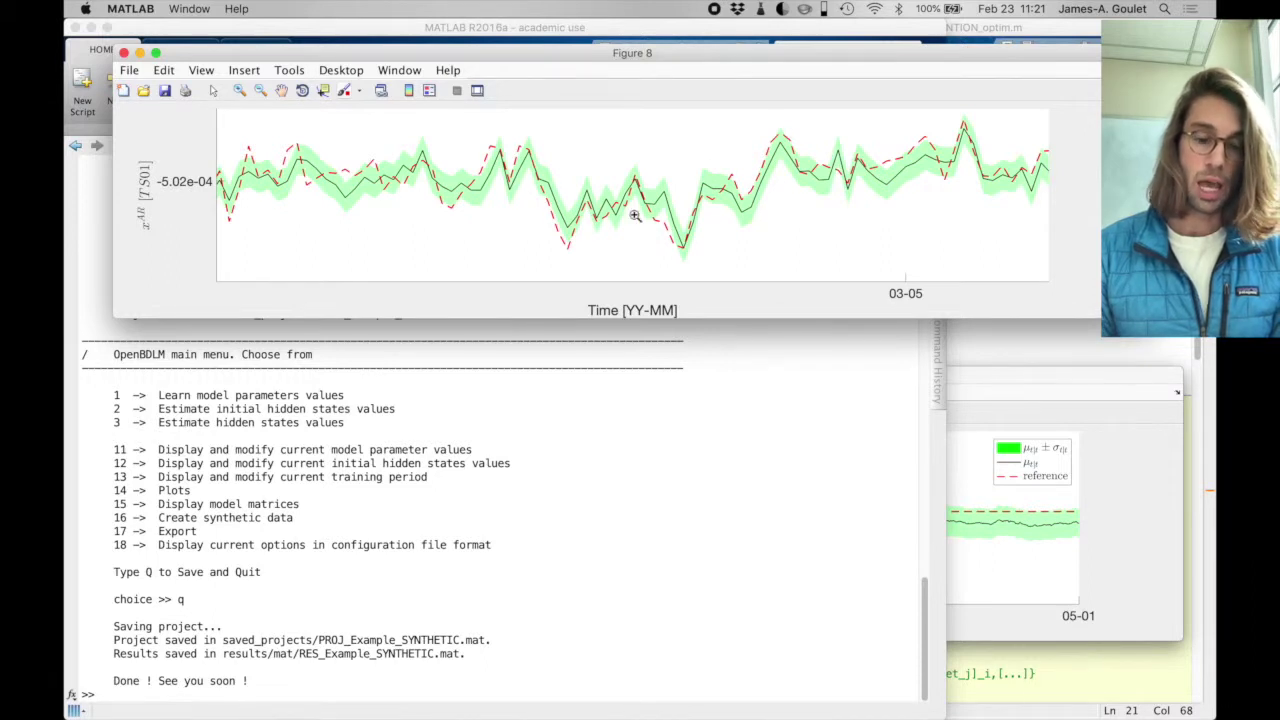
Review the filtered local level and TS01 observation figures, closing them and the autoregressive component figure
click(1135, 490)
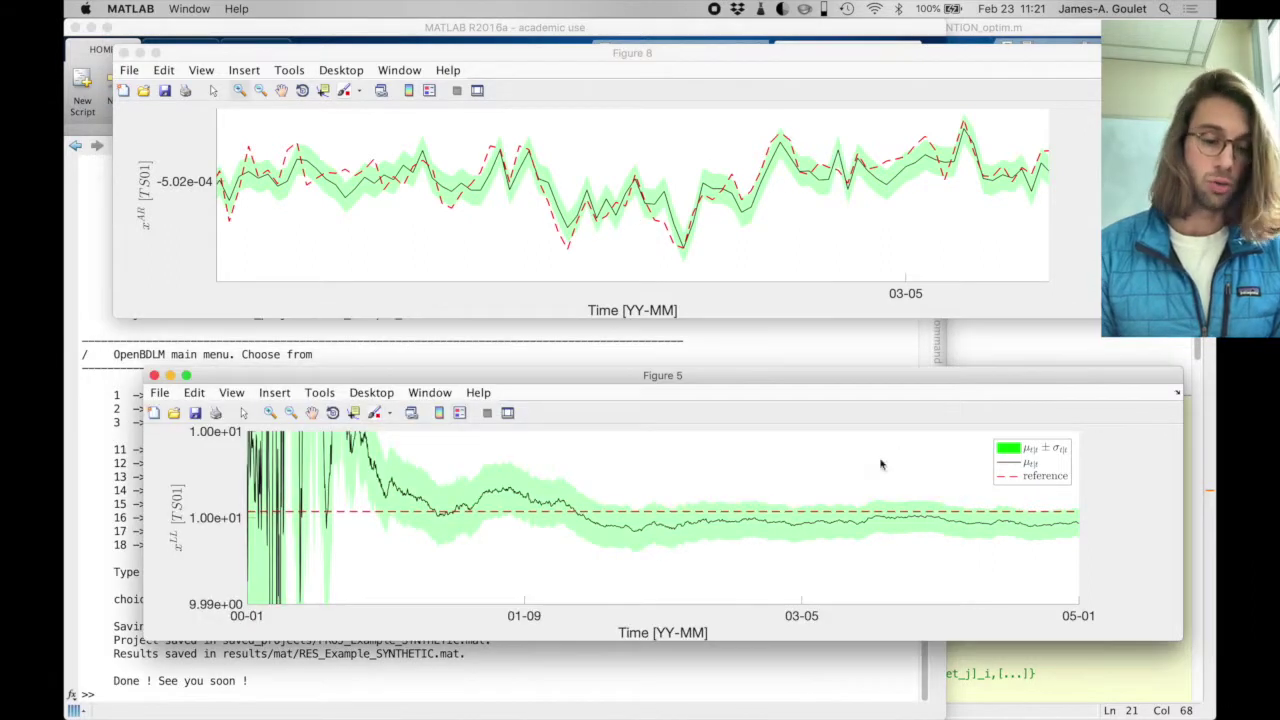
click(154, 375)
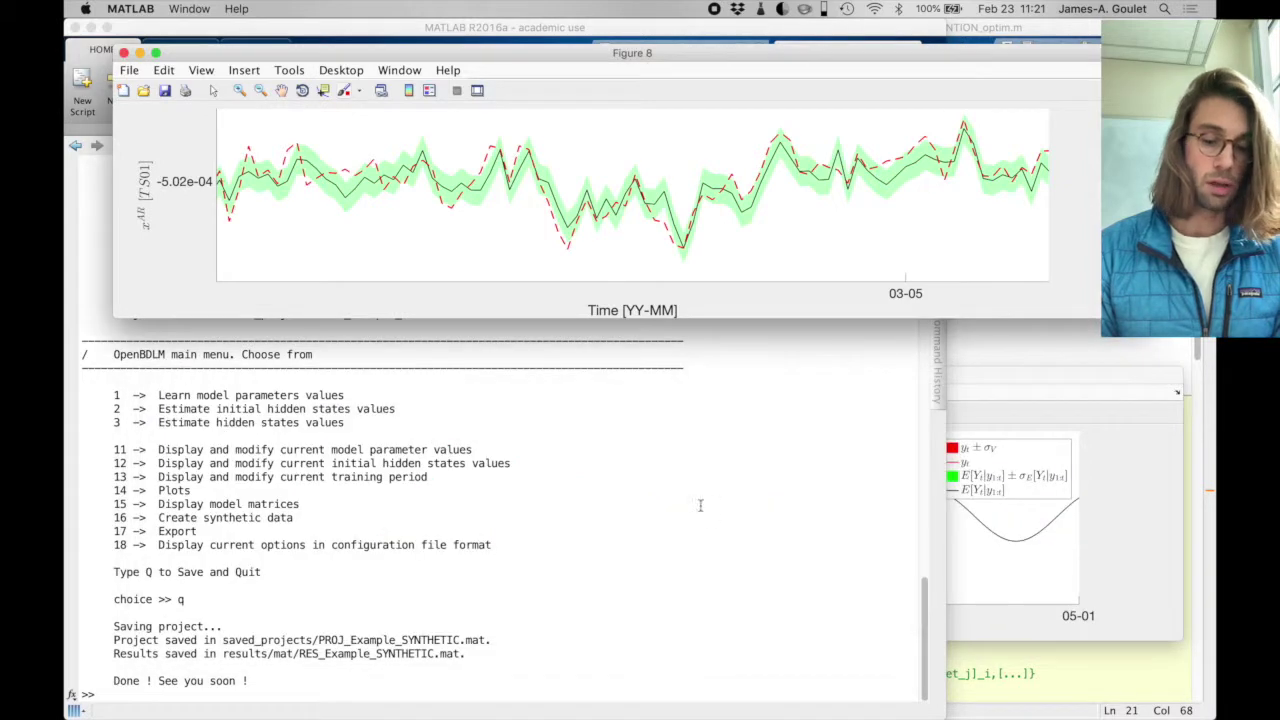
click(1063, 578)
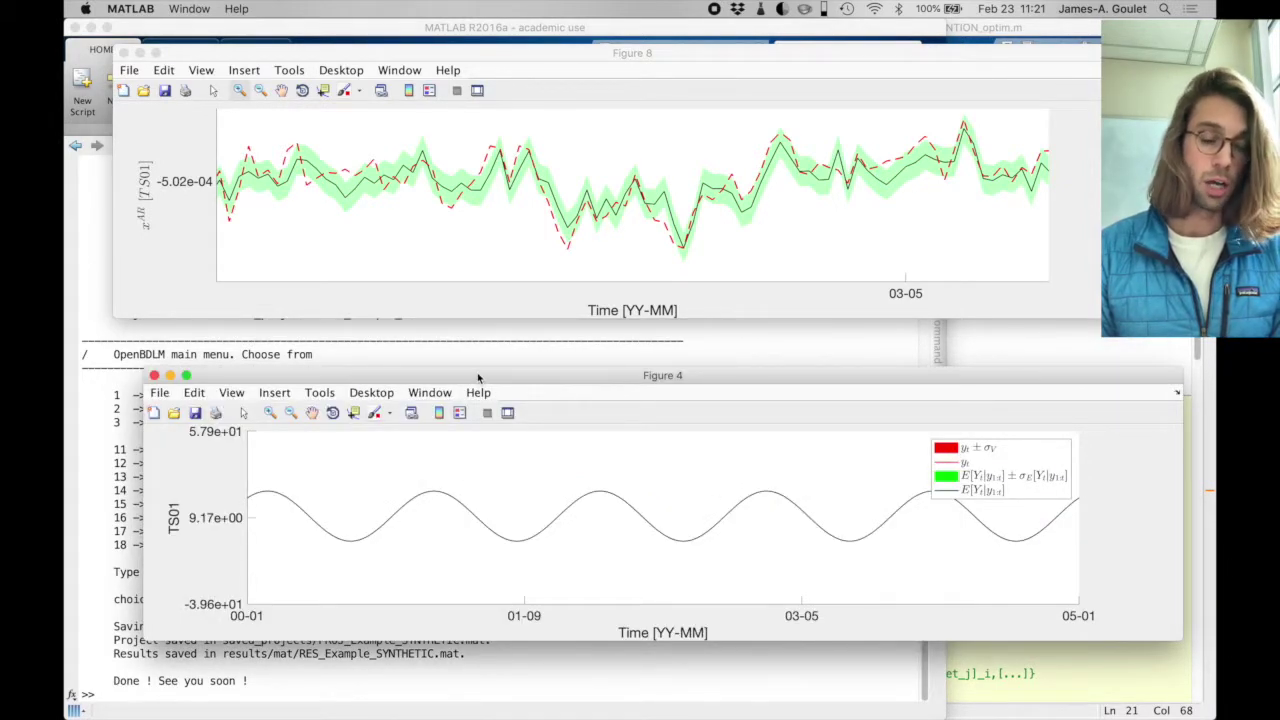
mouse_move(478, 378)
mouse_down()
mouse_move(457, 309)
mouse_move(467, 374)
mouse_up()
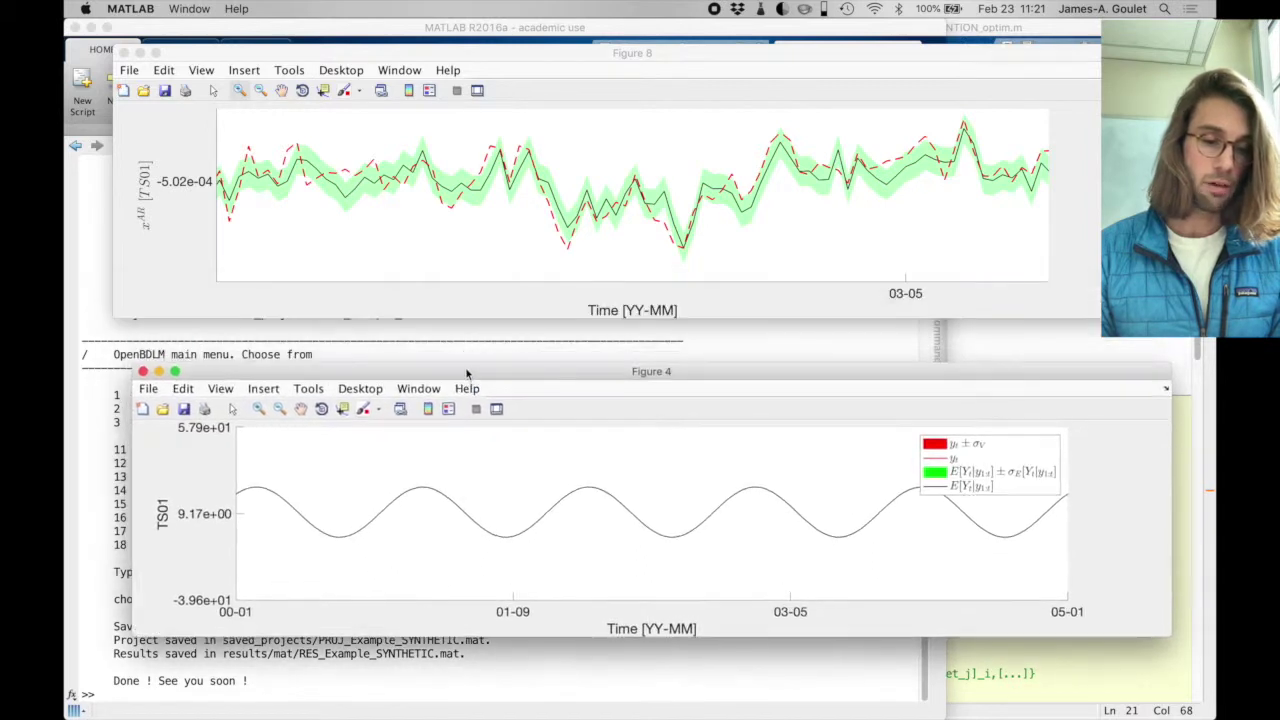
click(142, 372)
click(123, 52)
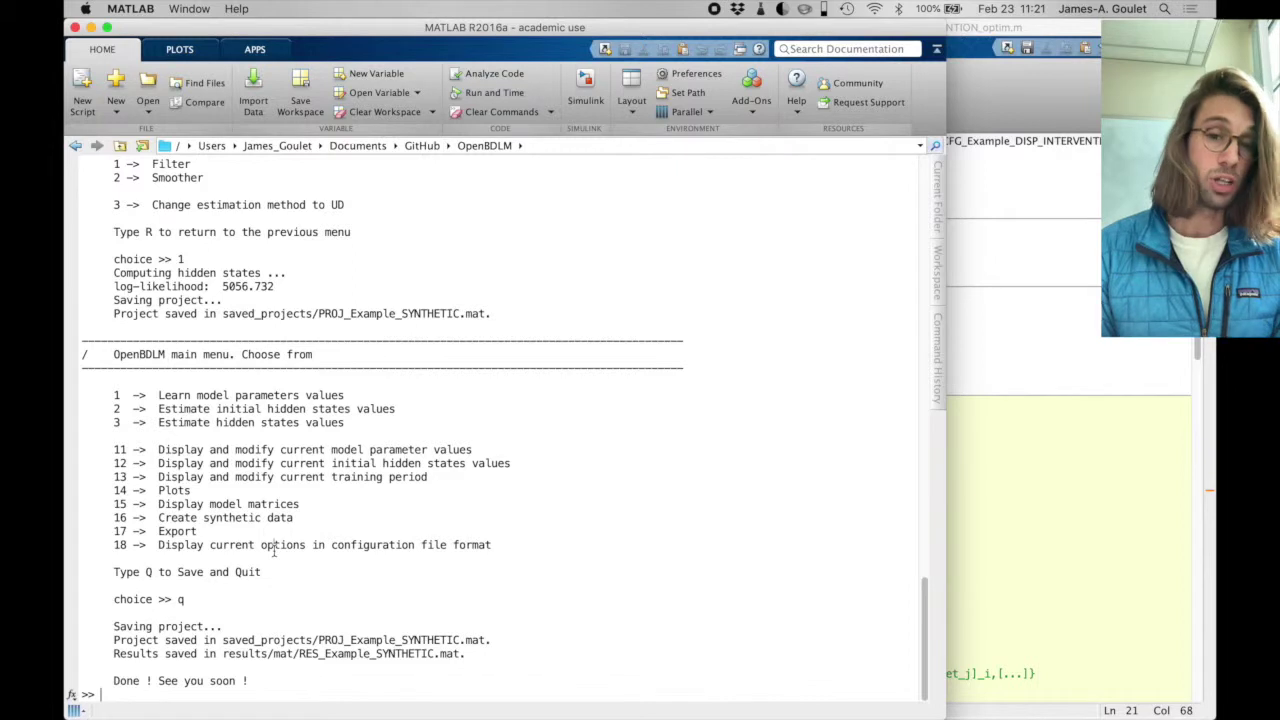
Restart OpenBDLM by recalling and running the OpenBDLM_main; command
text(q)
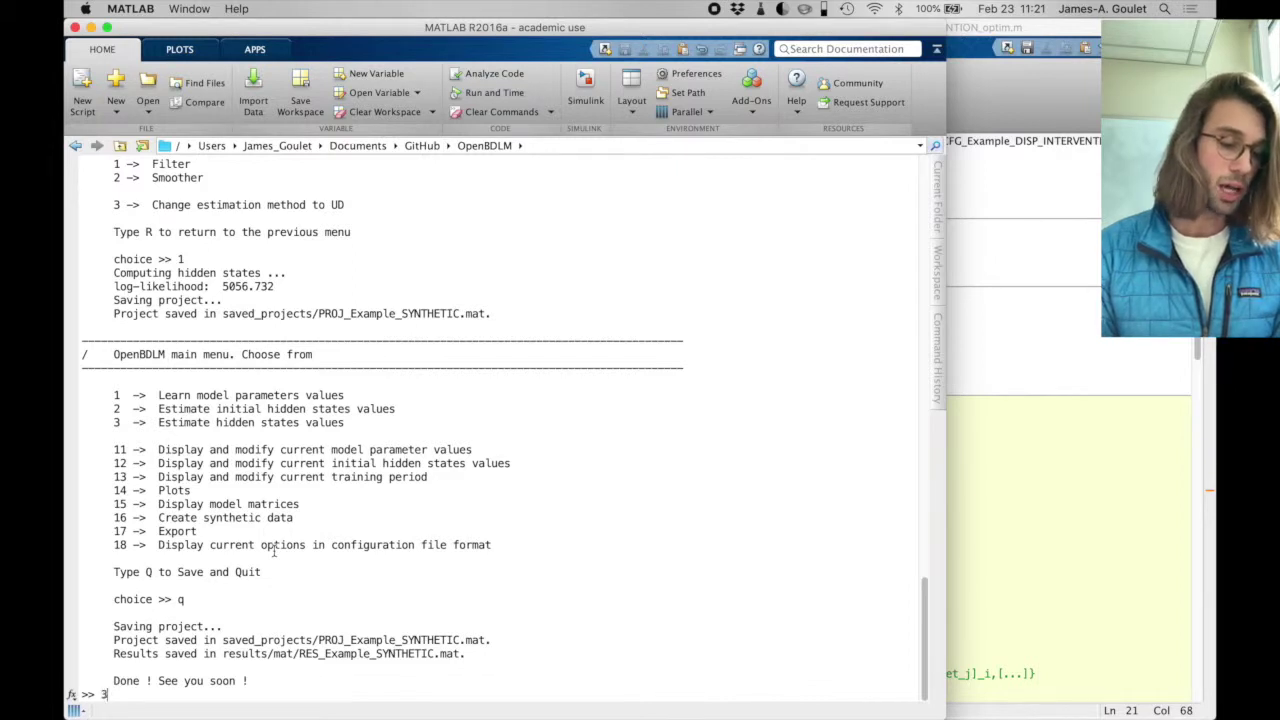
key(Up)
key(Down)
key(Up)
key(Down)
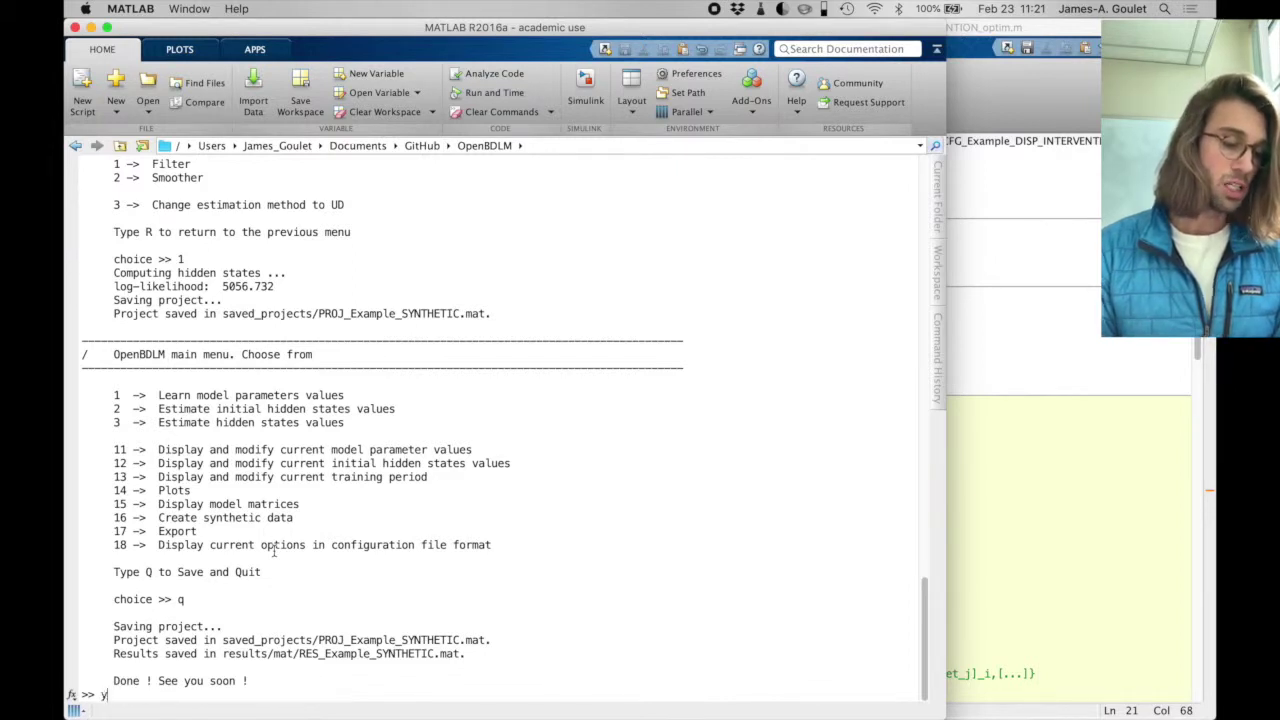
key(Up)
key(Up)
key(Down)
key(Up)
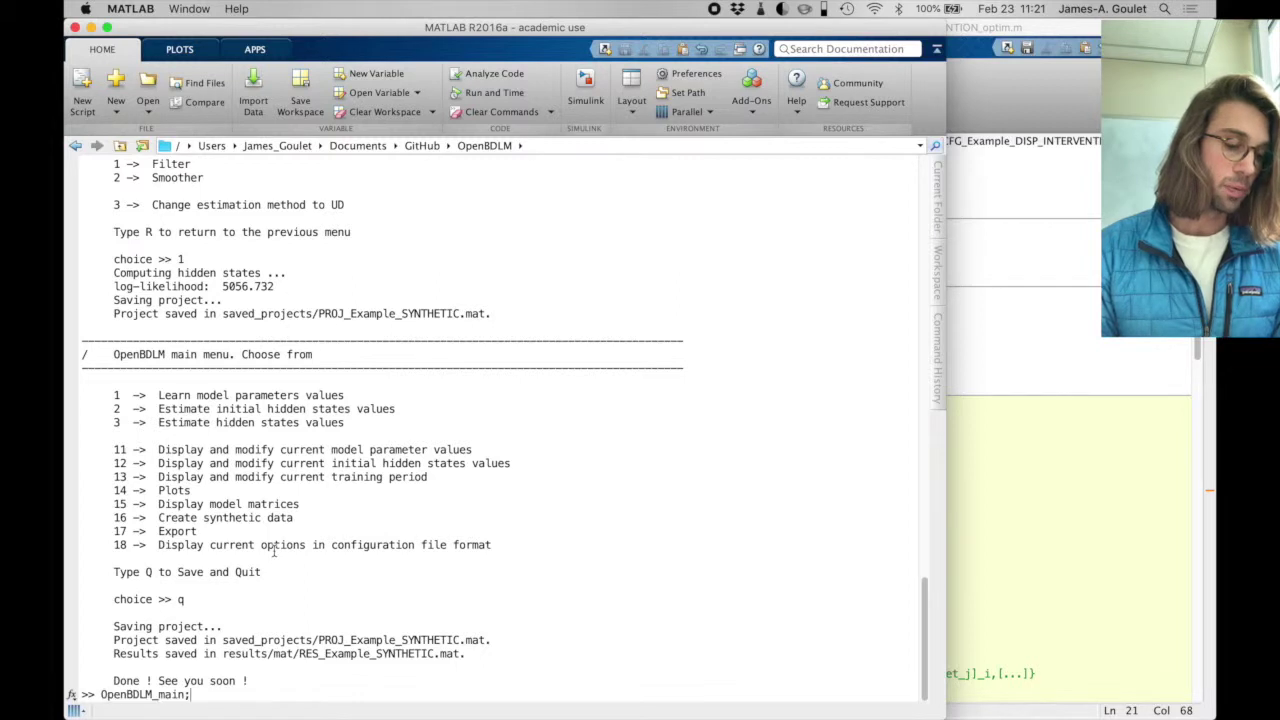
key(Return)
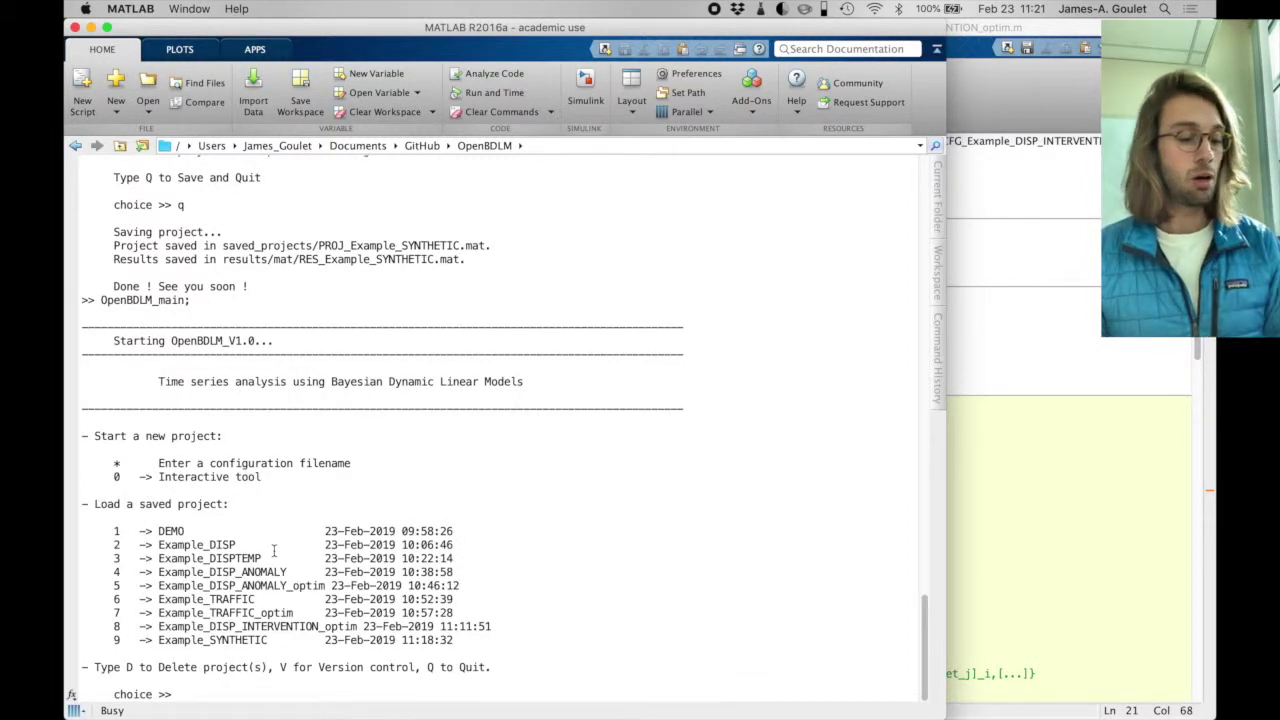
Load the saved project Example_SYNTHETIC, choice 9
triple_click(210, 640)
text(9)
key(Return)
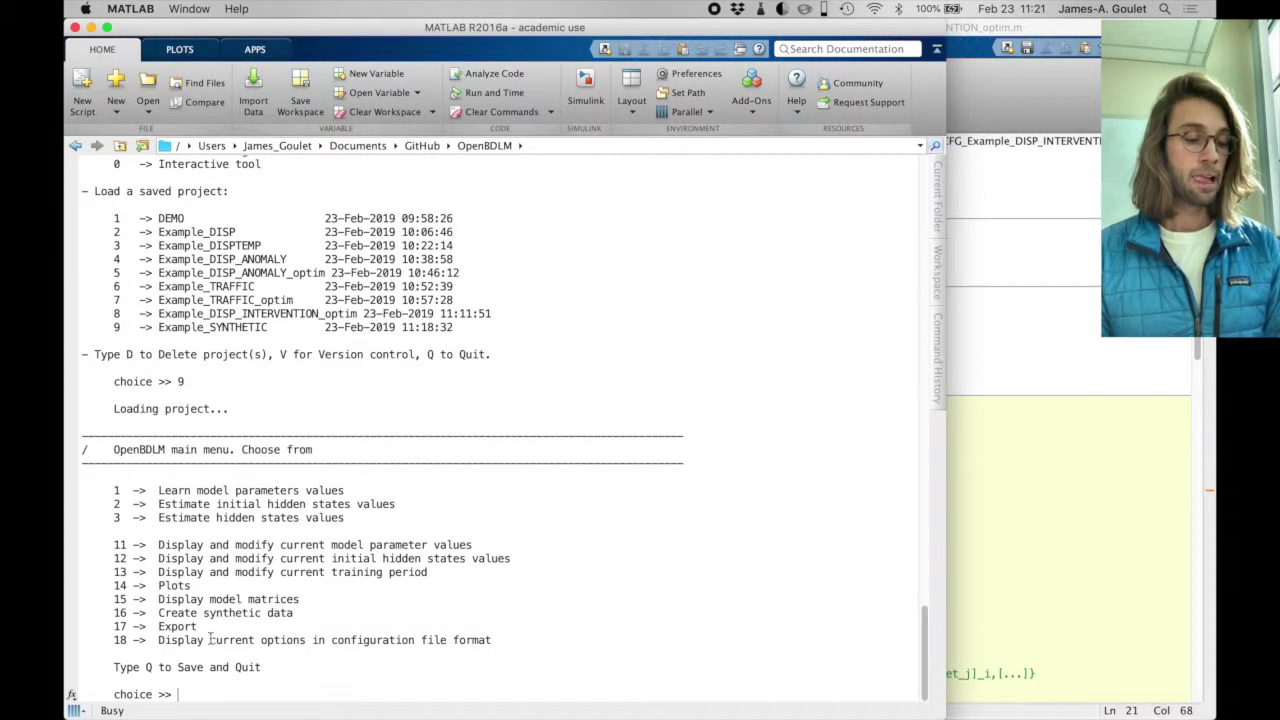
Estimate the hidden states values of the loaded project with the Kalman Smoother option
double_click(190, 517)
text(3)
key(Return)
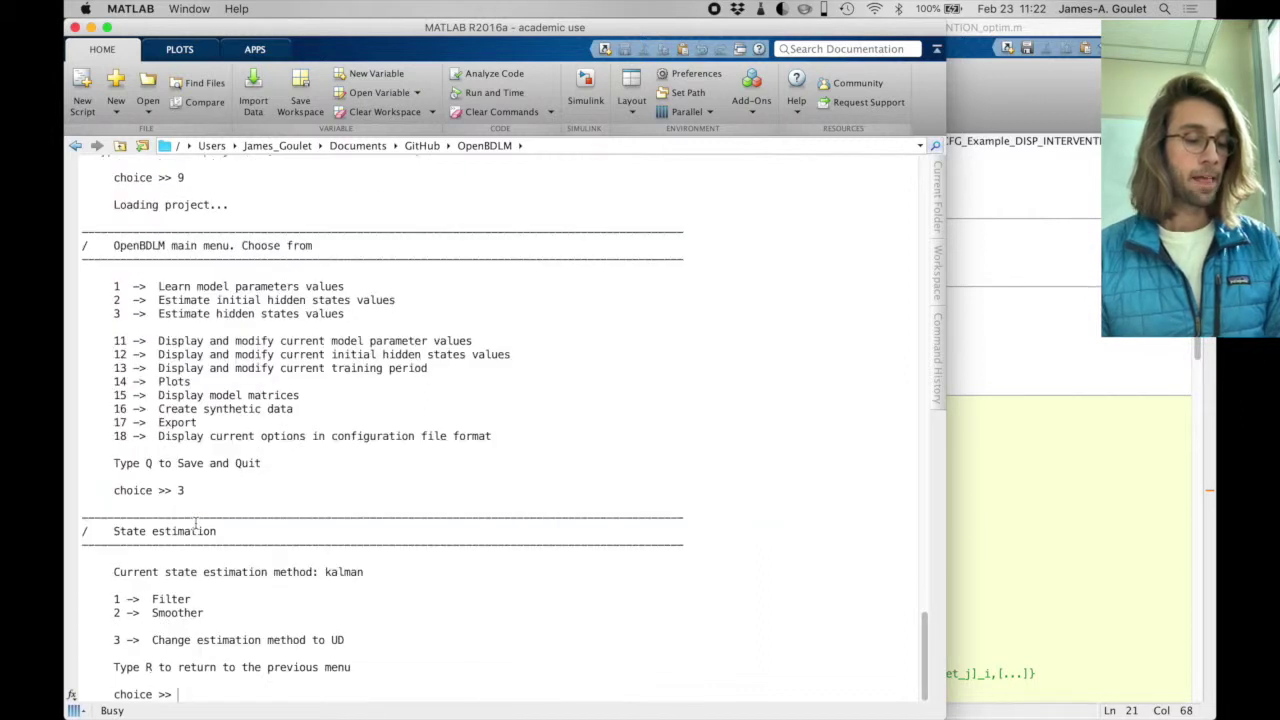
text(2)
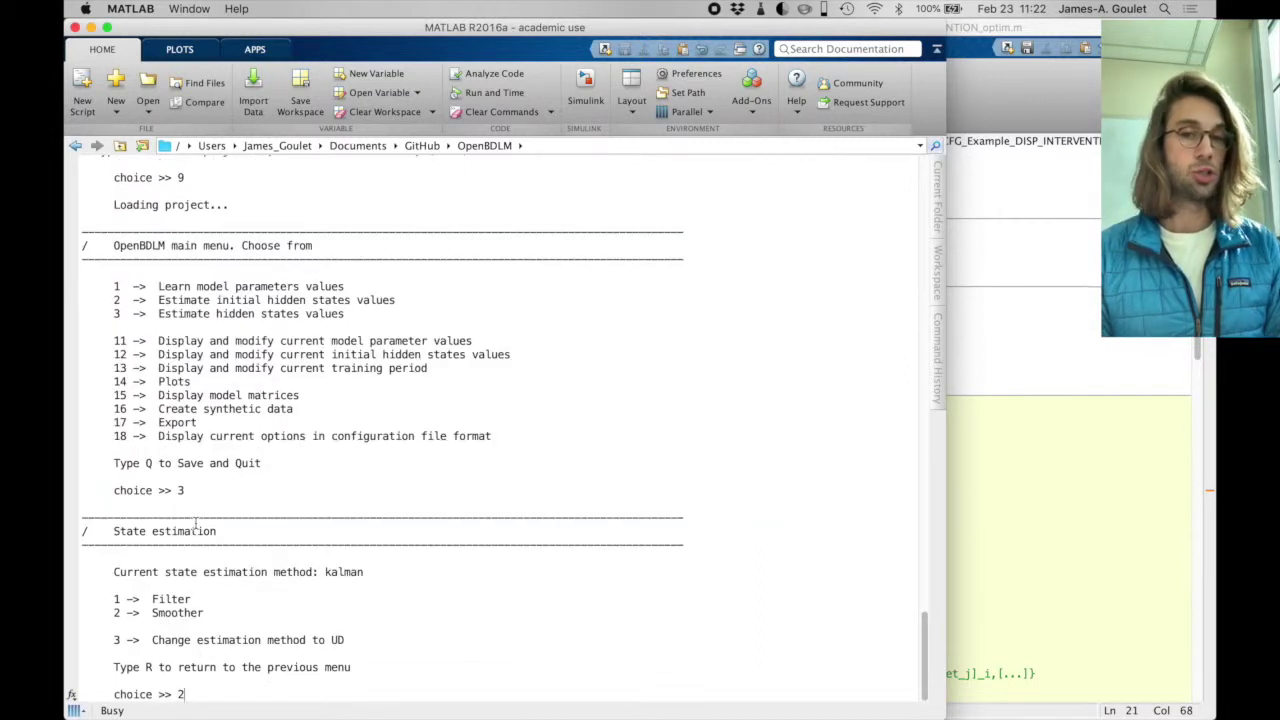
key(Return)
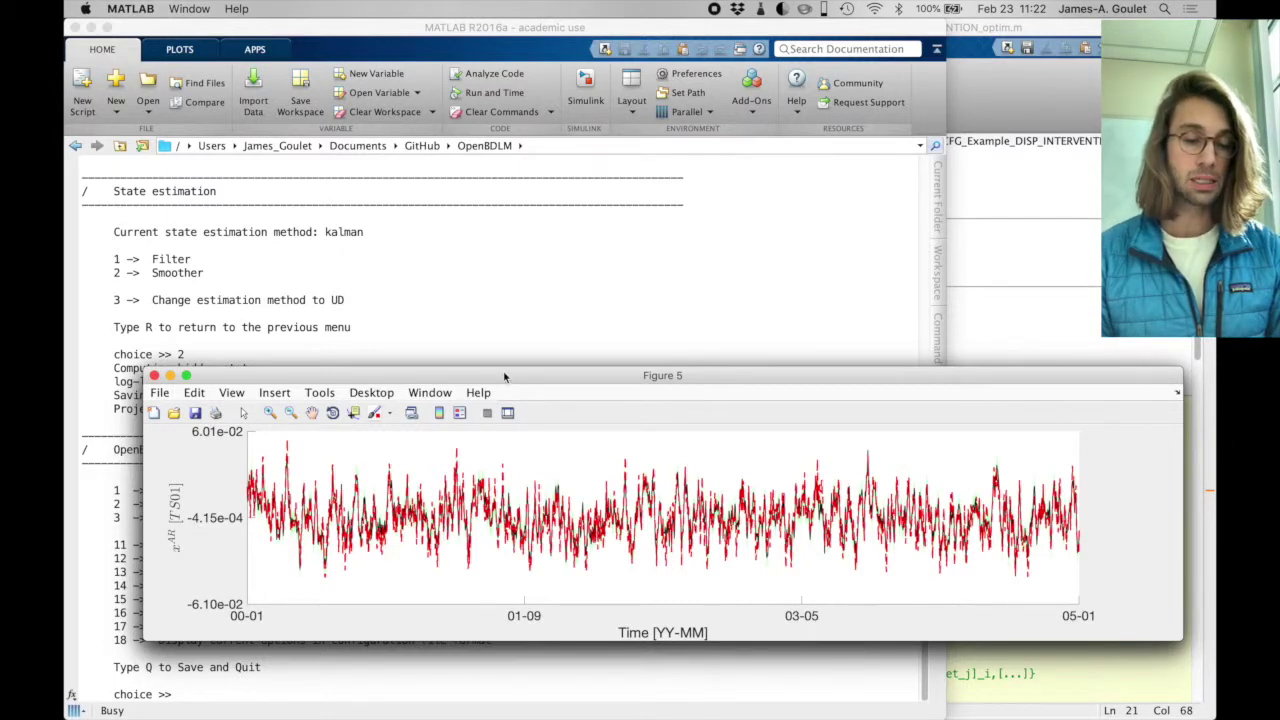
Review the smoothed autoregressive, periodic, local level and TS01 observation figures, closing each one
drag(508, 377, 493, 55)
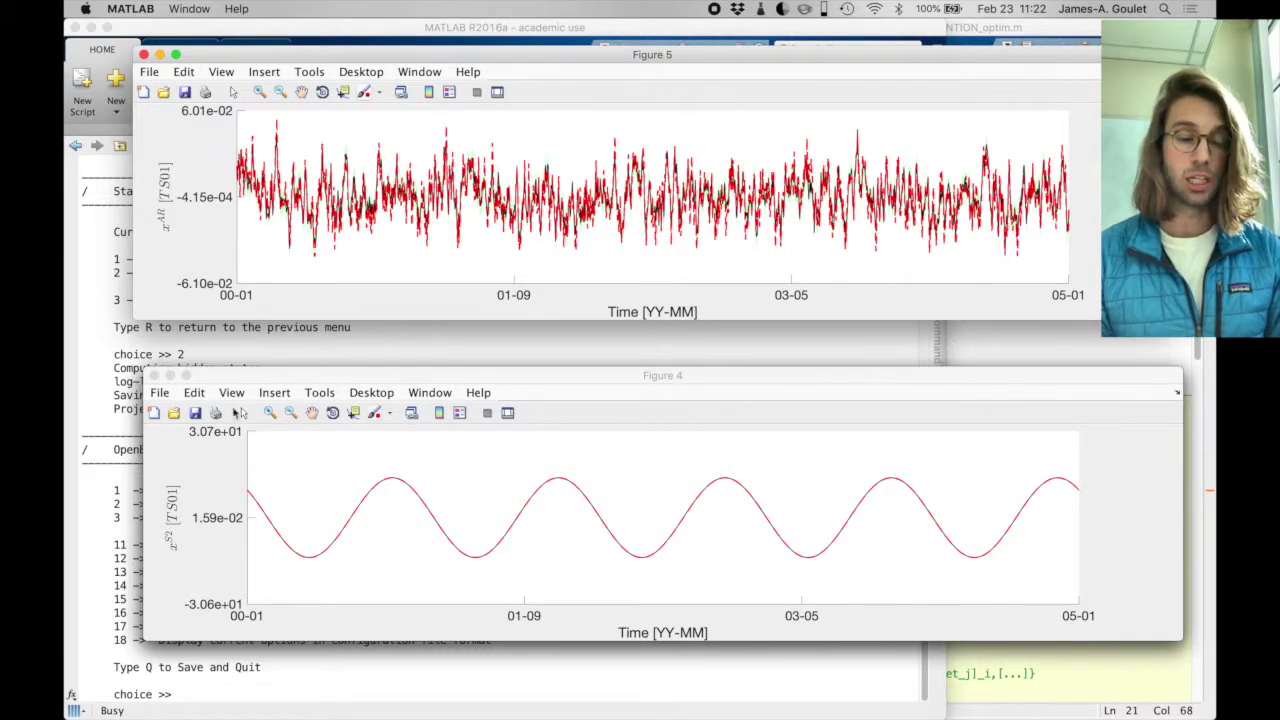
click(153, 376)
click(154, 376)
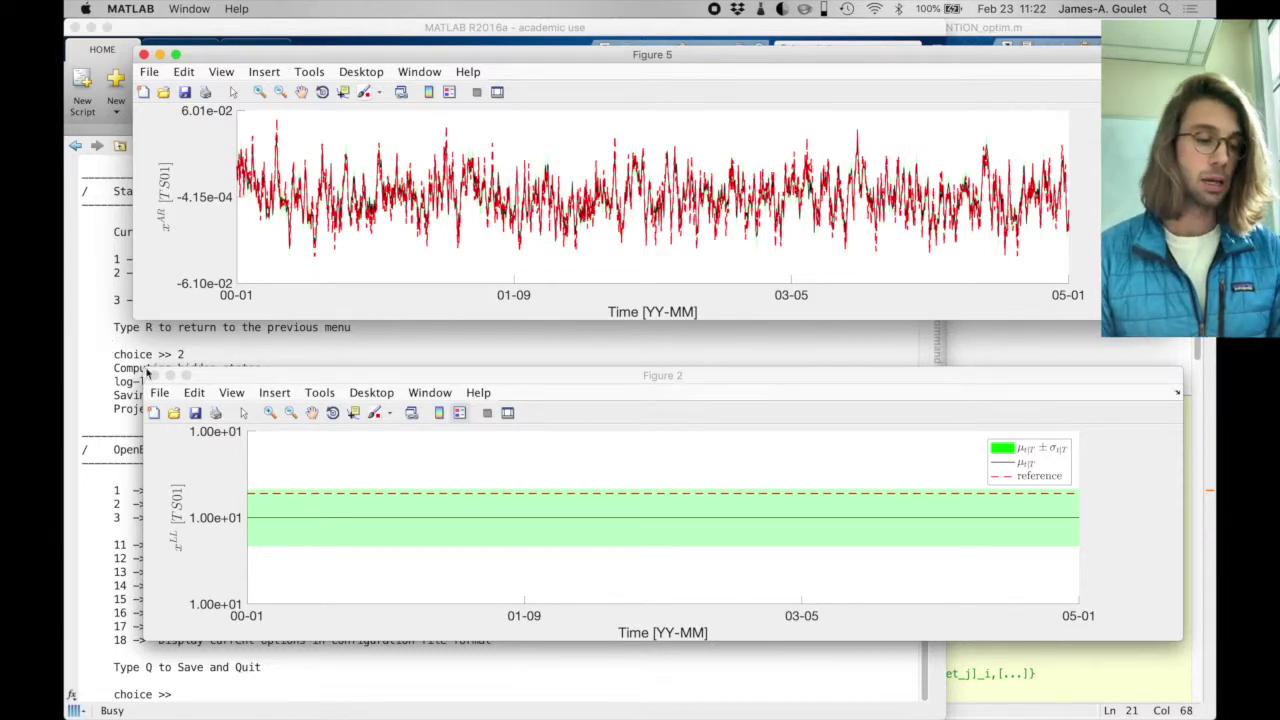
click(154, 376)
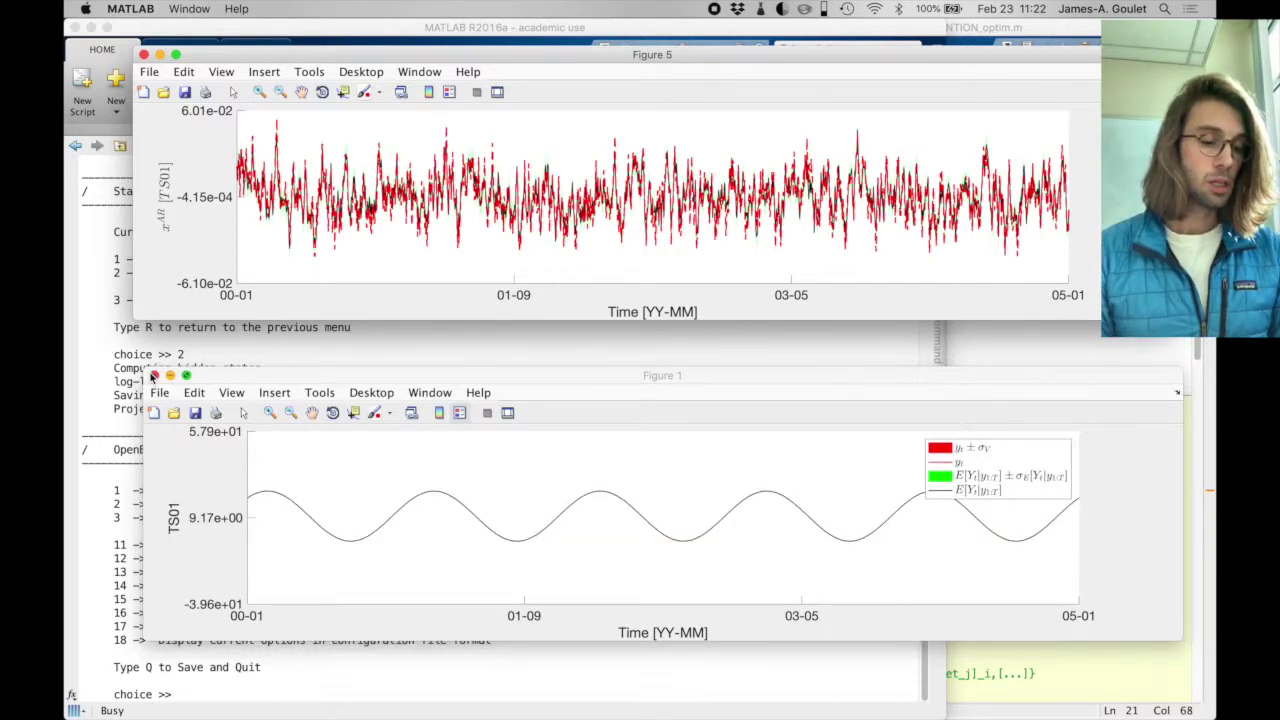
click(152, 376)
click(144, 56)
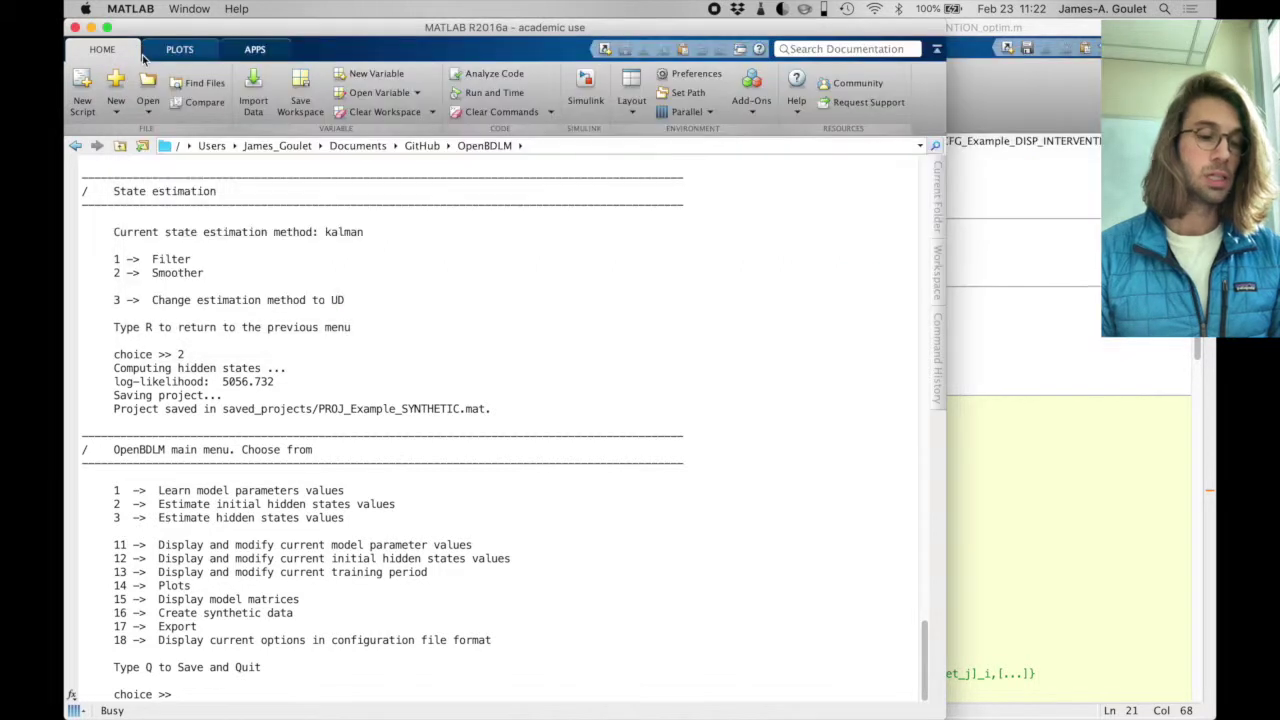